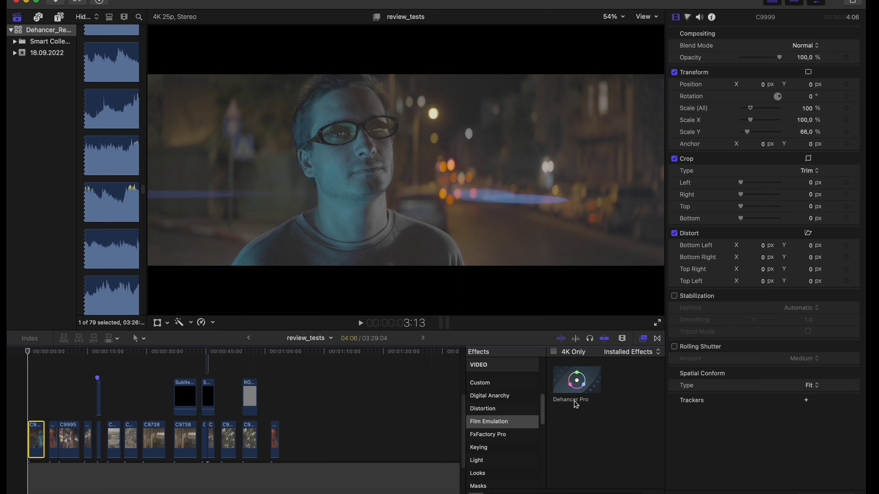
Apply the Dehancer Pro effect to the first timeline clip and set its input source to Choose Camera.
{"action": "left_click_drag", "start_coordinate": [576, 405], "coordinate": [44, 430]}
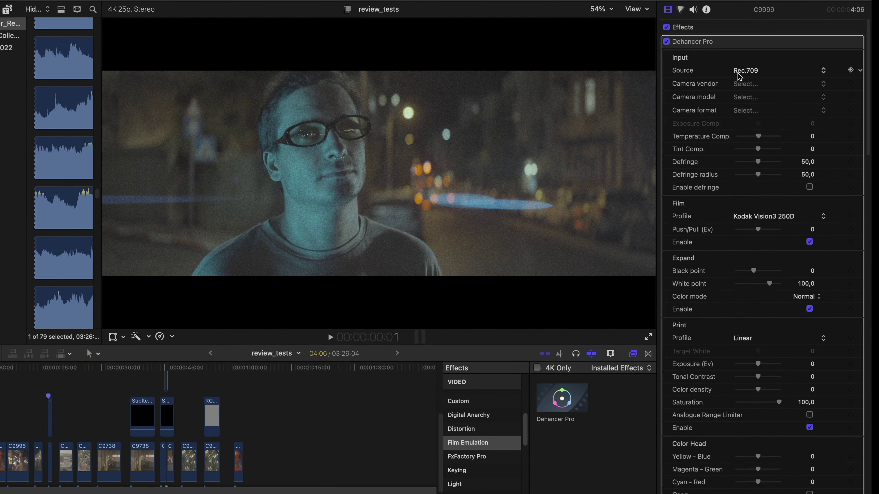
{"action": "left_click", "coordinate": [749, 71]}
{"action": "left_click", "coordinate": [758, 116]}
Set the input camera to Sony, model Alpha 7S III, with the format S-Log3 S-Gamut3.Cine ISO 12800.
{"action": "left_click", "coordinate": [748, 86]}
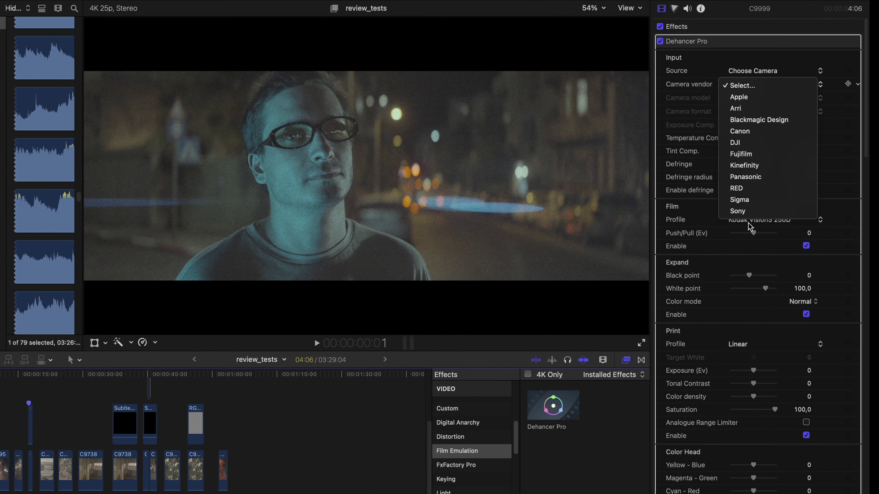
{"action": "left_click", "coordinate": [738, 210]}
{"action": "left_click", "coordinate": [745, 98]}
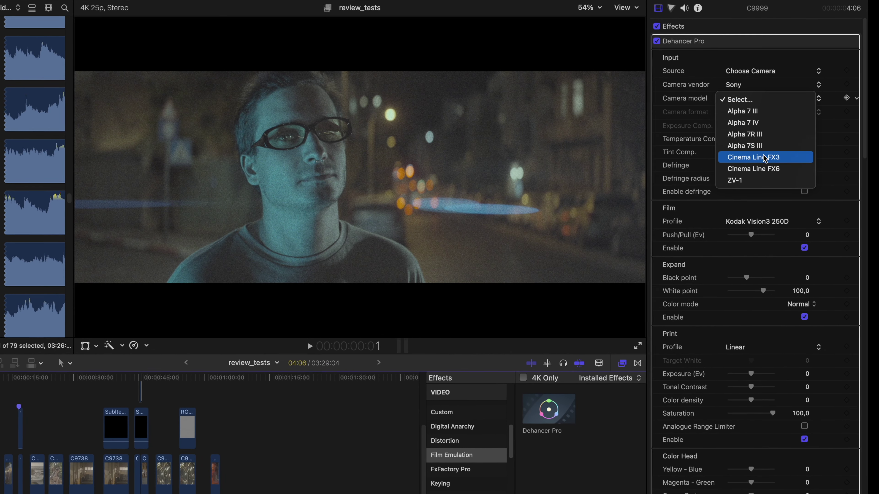
{"action": "left_click", "coordinate": [756, 147]}
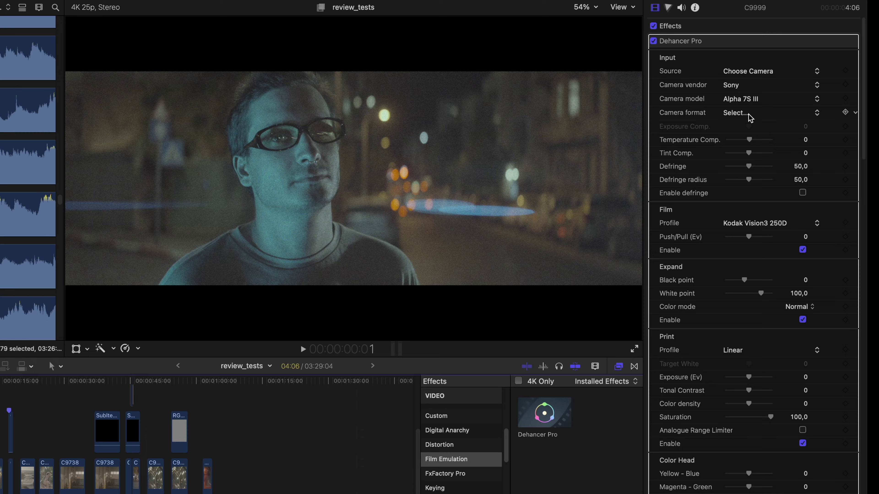
{"action": "left_click", "coordinate": [749, 113]}
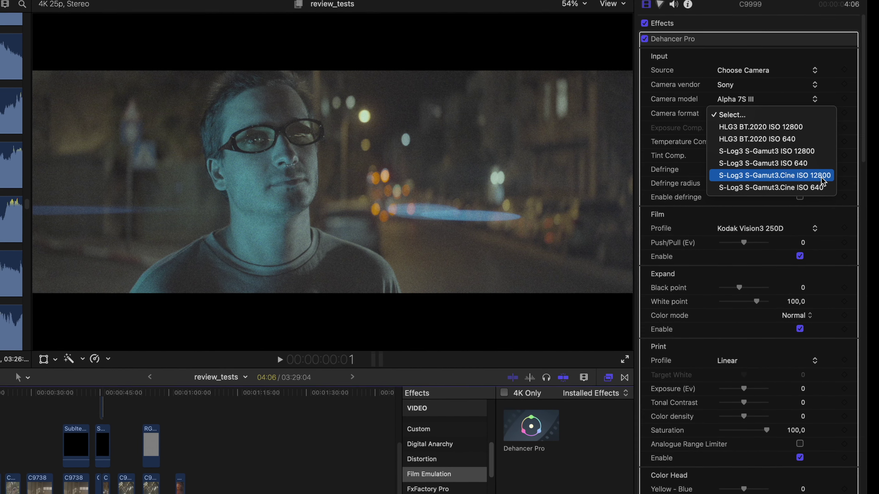
{"action": "left_click", "coordinate": [821, 176]}
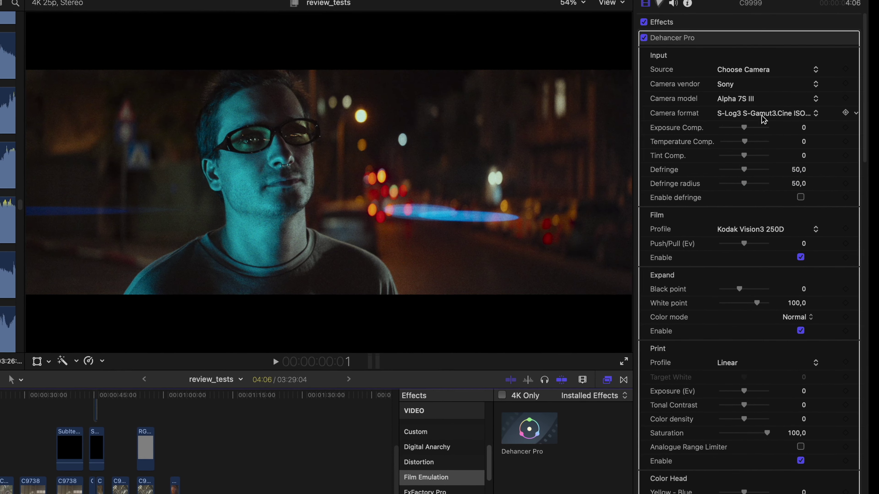
Change the camera format to S-Log3 S-Gamut3.Cine ISO 640.
{"action": "left_click", "coordinate": [815, 113]}
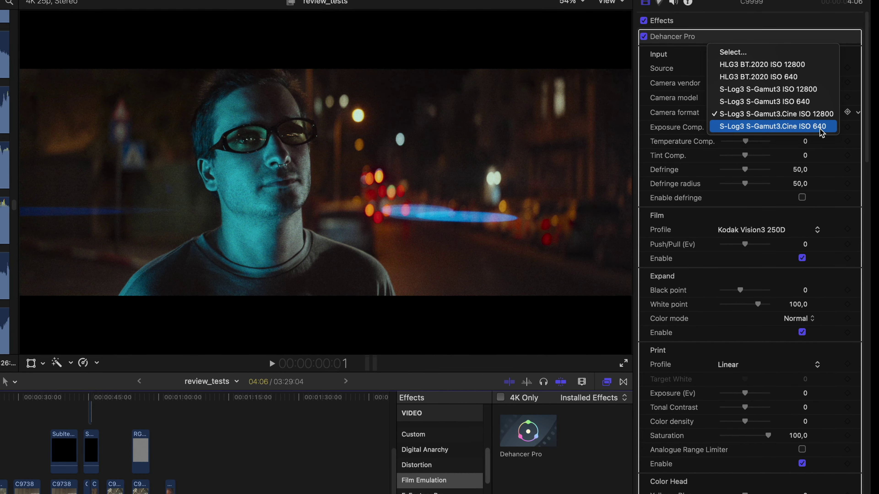
{"action": "left_click", "coordinate": [816, 129]}
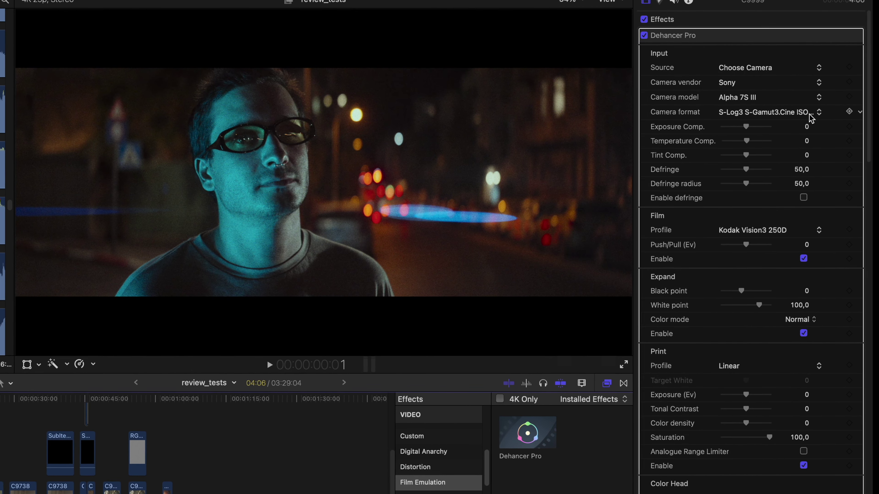
{"action": "left_click", "coordinate": [811, 117]}
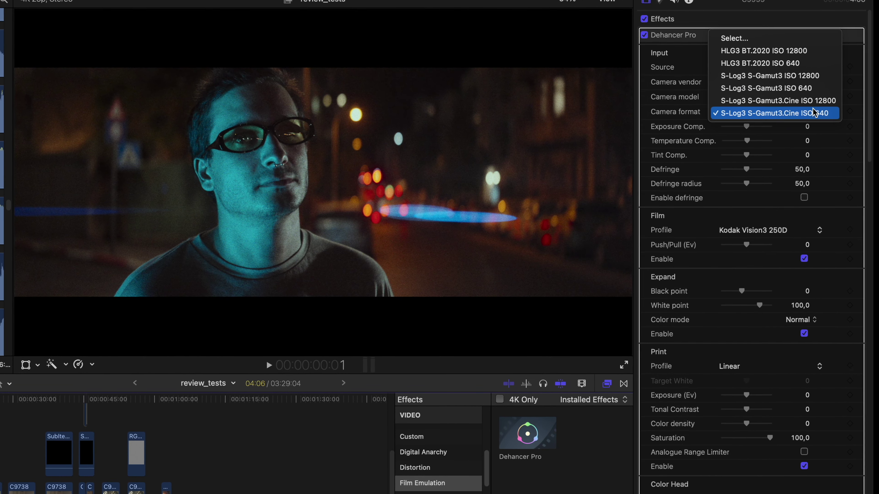
{"action": "left_click", "coordinate": [800, 117]}
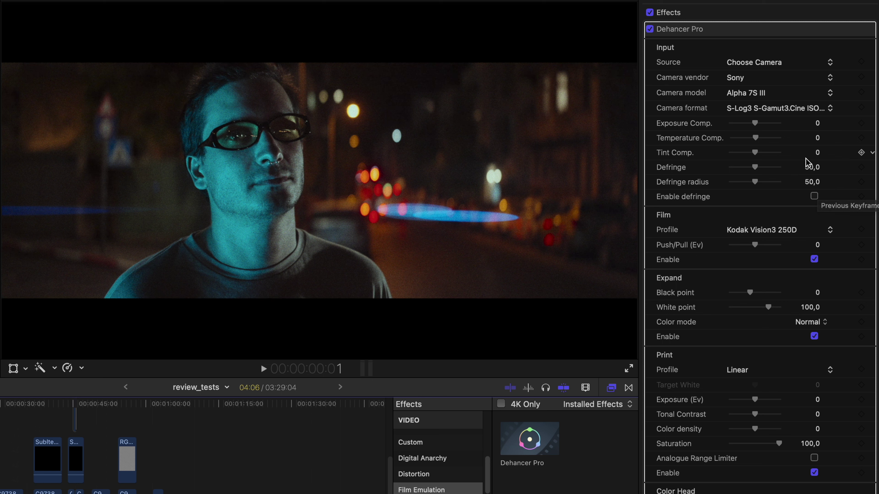
Try adjusting the input exposure, temperature and tint compensation.
{"action": "mouse_move", "coordinate": [755, 125]}
{"action": "left_mouse_down"}
{"action": "mouse_move", "coordinate": [748, 143]}
{"action": "mouse_move", "coordinate": [759, 142]}
{"action": "left_mouse_up"}
{"action": "key", "text": "super+z"}
{"action": "key", "text": "super+z"}
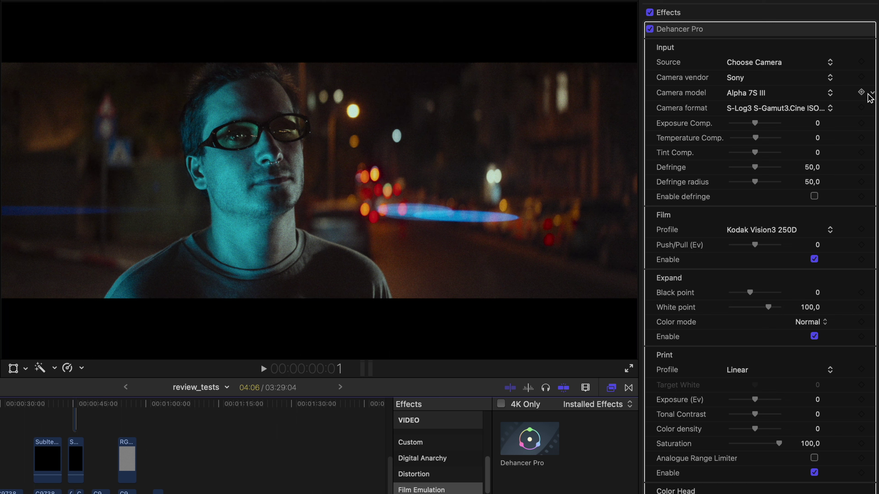
{"action": "left_click_drag", "start_coordinate": [755, 155], "coordinate": [758, 159]}
Compare the image with the film profile emulation disabled and enabled.
{"action": "left_click", "coordinate": [815, 262]}
{"action": "left_click", "coordinate": [815, 261]}
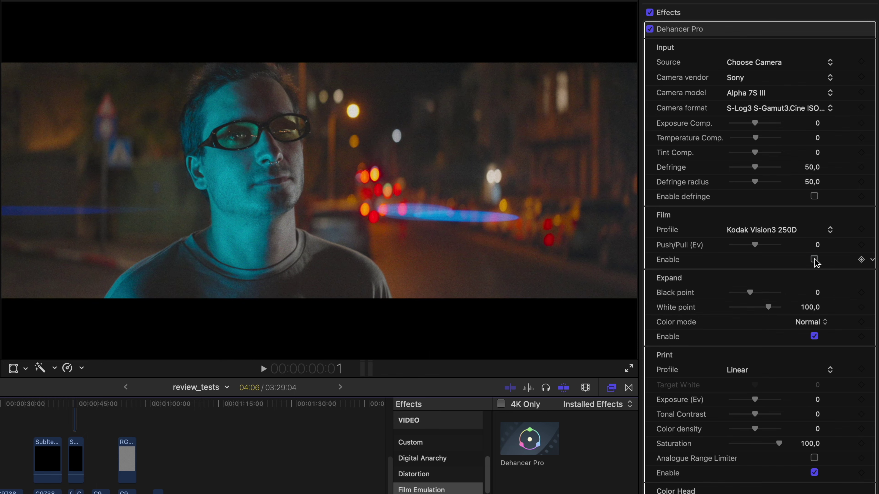
{"action": "left_click", "coordinate": [815, 262]}
{"action": "left_click", "coordinate": [815, 261]}
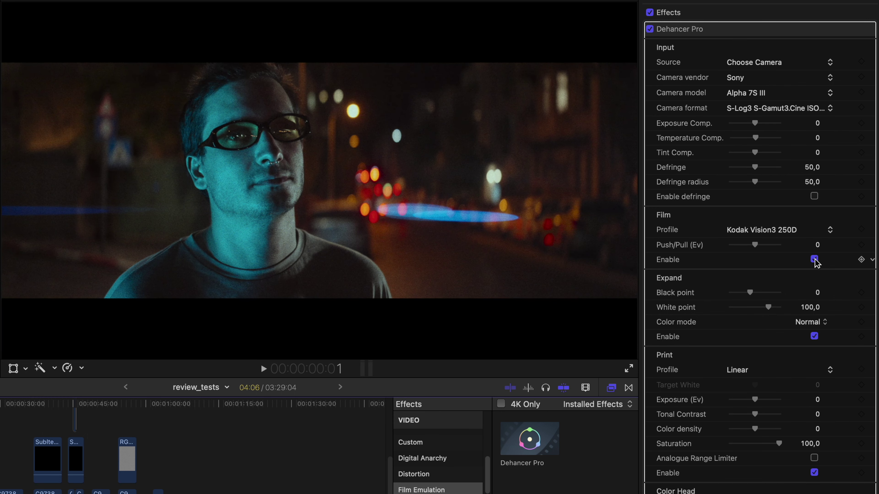
Set the film Push/Pull to 0,12 and look through the available film profiles, keeping Kodak Vision3 250D.
{"action": "left_click_drag", "start_coordinate": [755, 246], "coordinate": [758, 248]}
{"action": "scroll", "coordinate": [744, 325], "scroll_direction": "down", "scroll_amount": 2}
{"action": "left_click", "coordinate": [779, 187]}
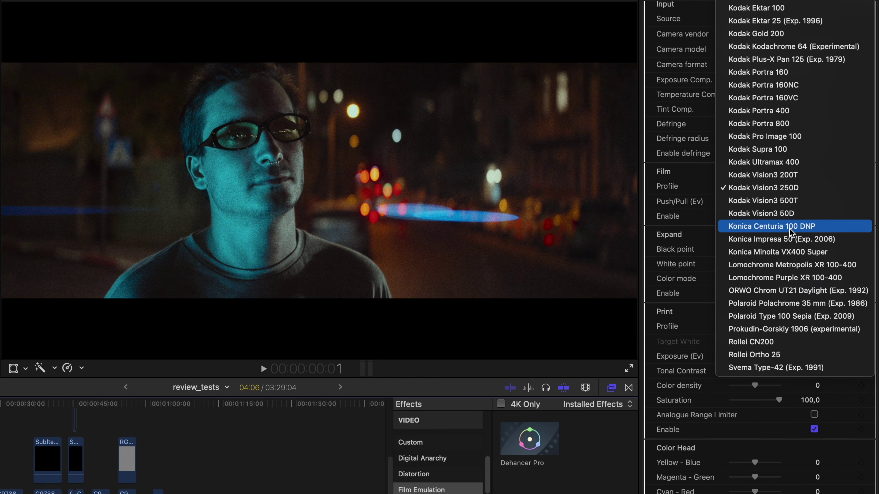
{"action": "scroll", "coordinate": [790, 230], "scroll_direction": "up", "scroll_amount": 3}
{"action": "scroll", "coordinate": [792, 191], "scroll_direction": "up", "scroll_amount": 5}
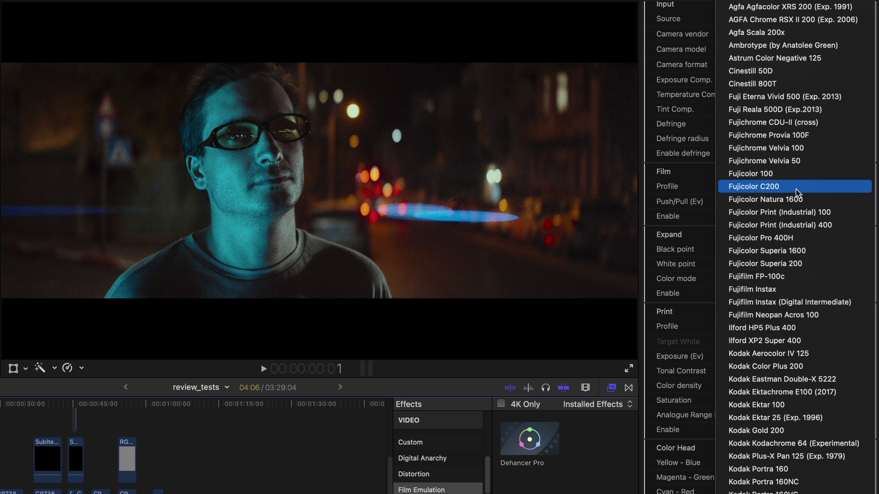
{"action": "scroll", "coordinate": [796, 201], "scroll_direction": "down", "scroll_amount": 4}
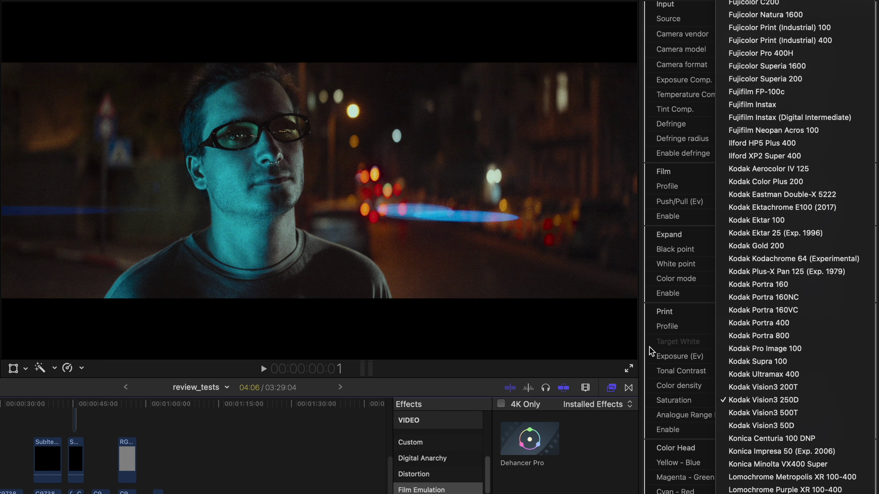
{"action": "left_click", "coordinate": [654, 279]}
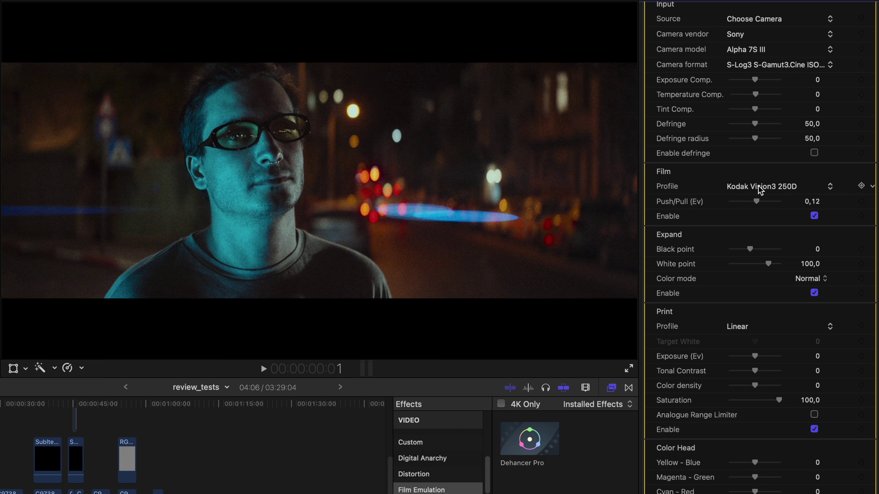
Try adjusting the Expand points and the Print exposure, tonal contrast and color density.
{"action": "left_click_drag", "start_coordinate": [751, 252], "coordinate": [769, 265]}
{"action": "scroll", "coordinate": [769, 334], "scroll_direction": "down", "scroll_amount": 5}
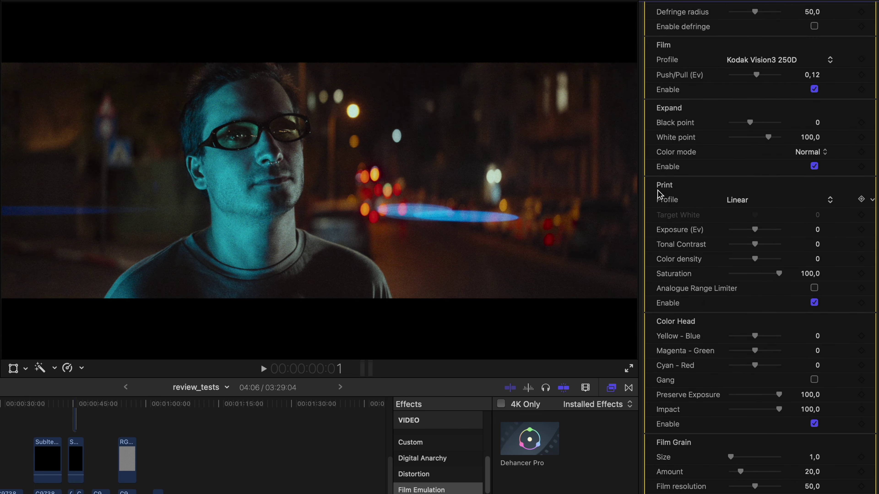
{"action": "left_click_drag", "start_coordinate": [755, 229], "coordinate": [757, 234]}
{"action": "double_click", "coordinate": [756, 231]}
{"action": "left_click_drag", "start_coordinate": [757, 250], "coordinate": [758, 249]}
{"action": "left_click_drag", "start_coordinate": [756, 264], "coordinate": [796, 288]}
Try out the Color Head balance with Magenta - Green at -41.
{"action": "scroll", "coordinate": [677, 224], "scroll_direction": "down", "scroll_amount": 5}
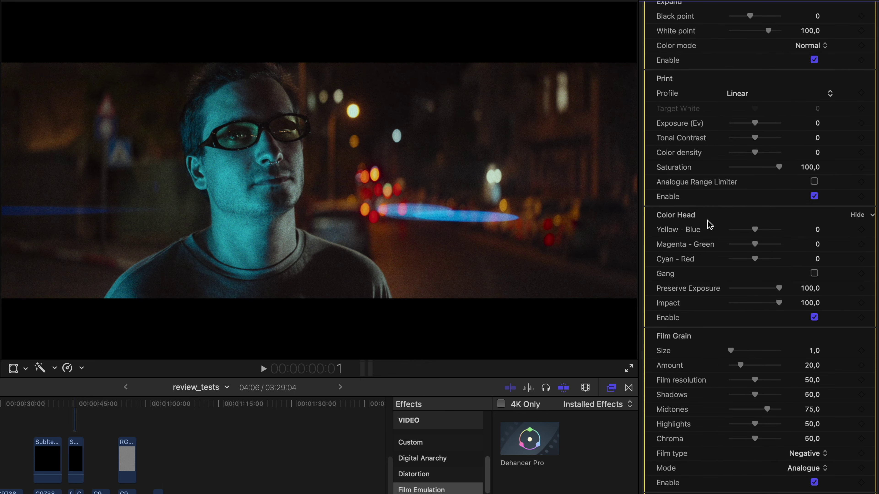
{"action": "left_click_drag", "start_coordinate": [754, 231], "coordinate": [737, 249]}
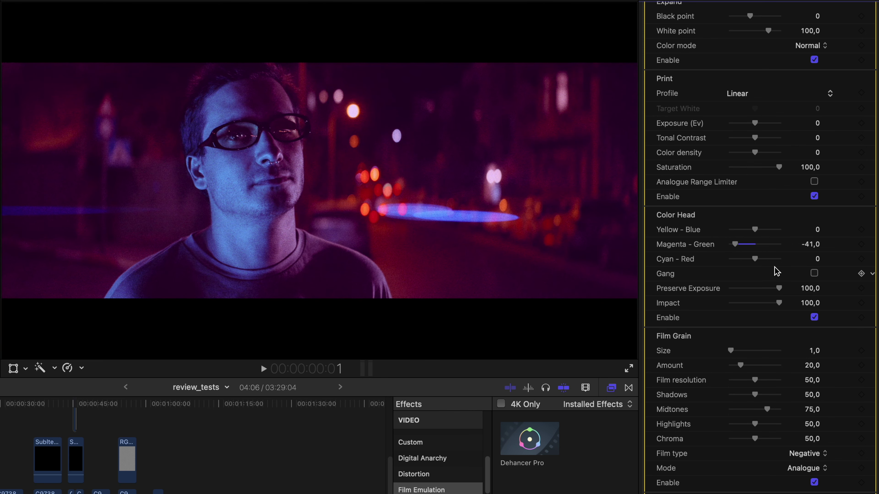
{"action": "key", "text": "super+z"}
Set the Film Grain amount to 3.
{"action": "scroll", "coordinate": [726, 173], "scroll_direction": "down", "scroll_amount": 10}
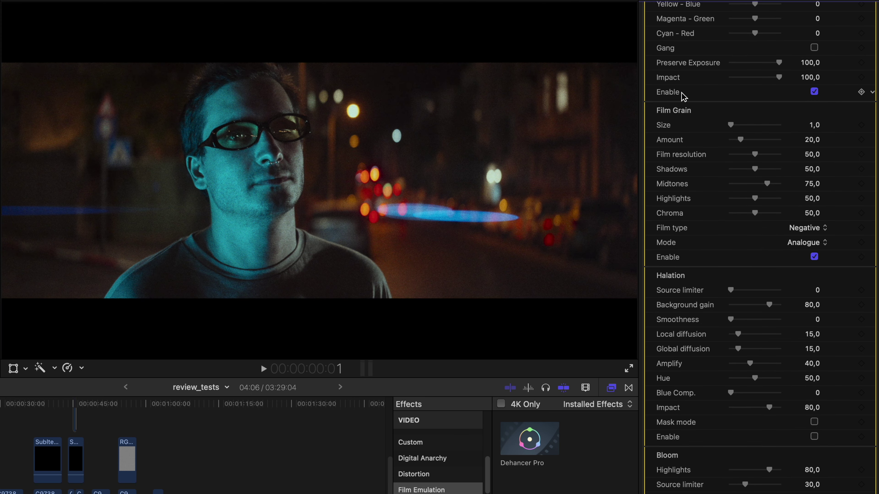
{"action": "mouse_move", "coordinate": [740, 142]}
{"action": "left_mouse_down"}
{"action": "mouse_move", "coordinate": [727, 145]}
{"action": "mouse_move", "coordinate": [751, 142]}
{"action": "mouse_move", "coordinate": [749, 150]}
{"action": "mouse_move", "coordinate": [734, 145]}
{"action": "left_mouse_up"}
Enable Halation and set its local diffusion to 30.
{"action": "scroll", "coordinate": [774, 259], "scroll_direction": "down", "scroll_amount": 5}
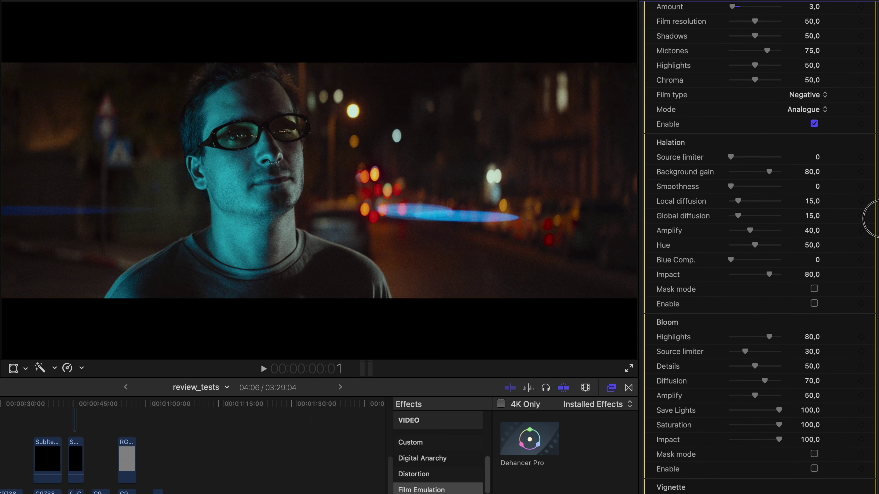
{"action": "left_click", "coordinate": [814, 301]}
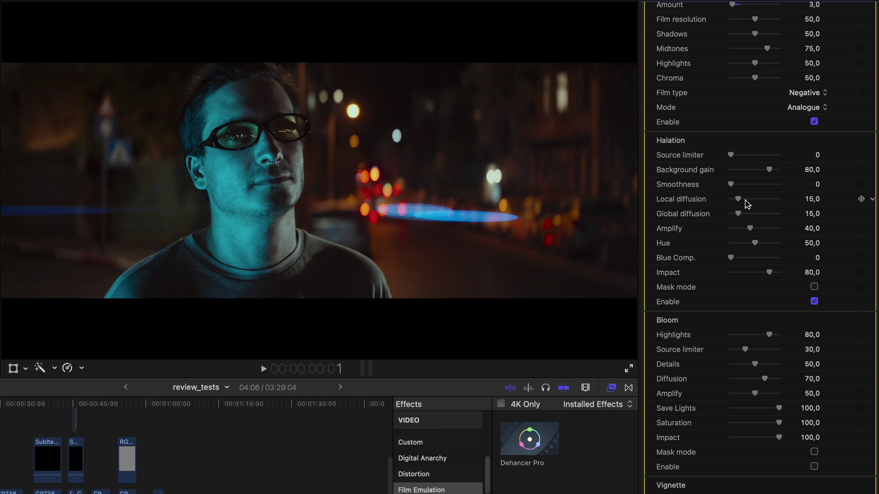
{"action": "mouse_move", "coordinate": [753, 205]}
{"action": "left_mouse_down"}
{"action": "mouse_move", "coordinate": [745, 204]}
{"action": "mouse_move", "coordinate": [761, 204]}
{"action": "mouse_move", "coordinate": [737, 202]}
{"action": "mouse_move", "coordinate": [754, 206]}
{"action": "mouse_move", "coordinate": [745, 203]}
{"action": "left_mouse_up"}
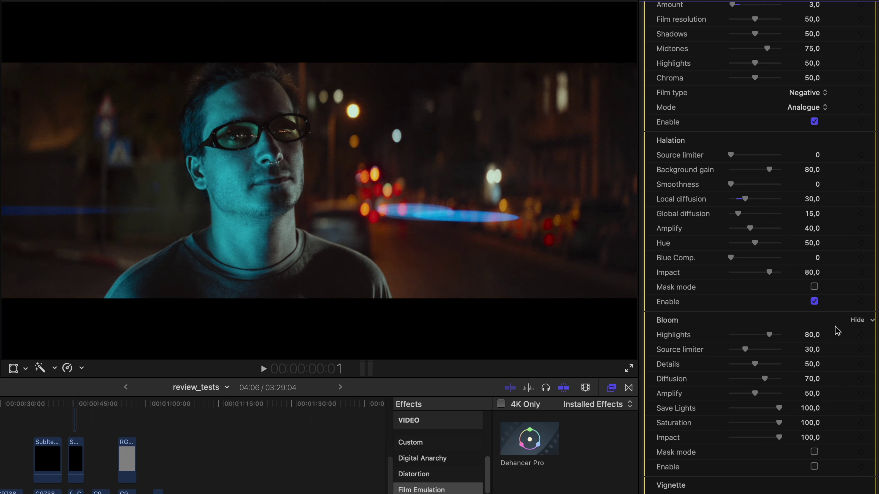
Inspect the blurred street lights up close in the viewer with Halation disabled and enabled.
{"action": "left_click", "coordinate": [814, 302]}
{"action": "left_click", "coordinate": [569, 4]}
{"action": "left_click", "coordinate": [601, 105]}
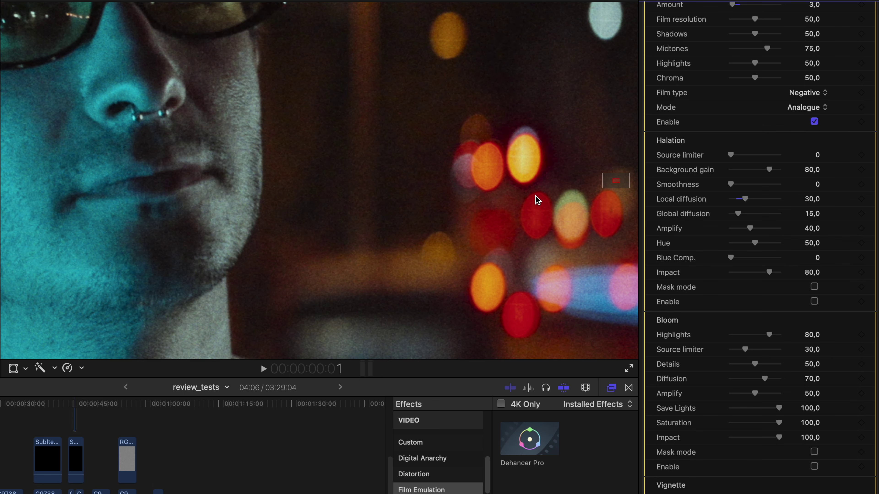
{"action": "left_click_drag", "start_coordinate": [615, 182], "coordinate": [619, 182]}
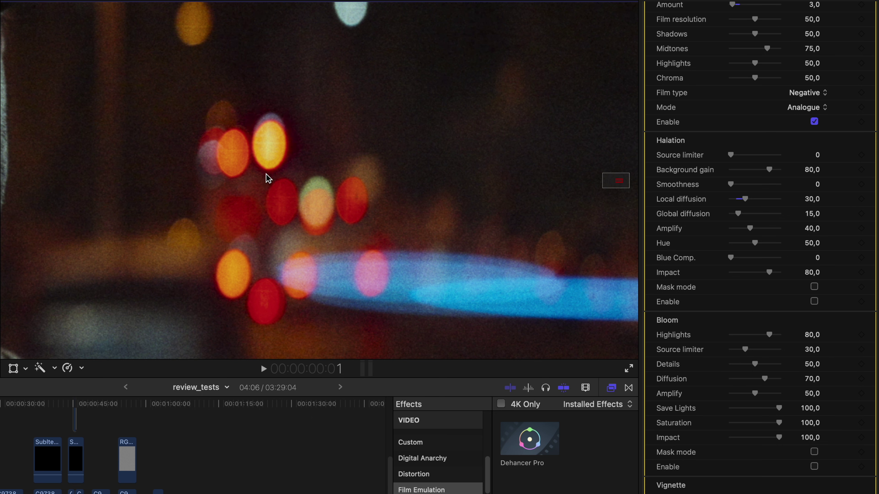
{"action": "left_click", "coordinate": [814, 302]}
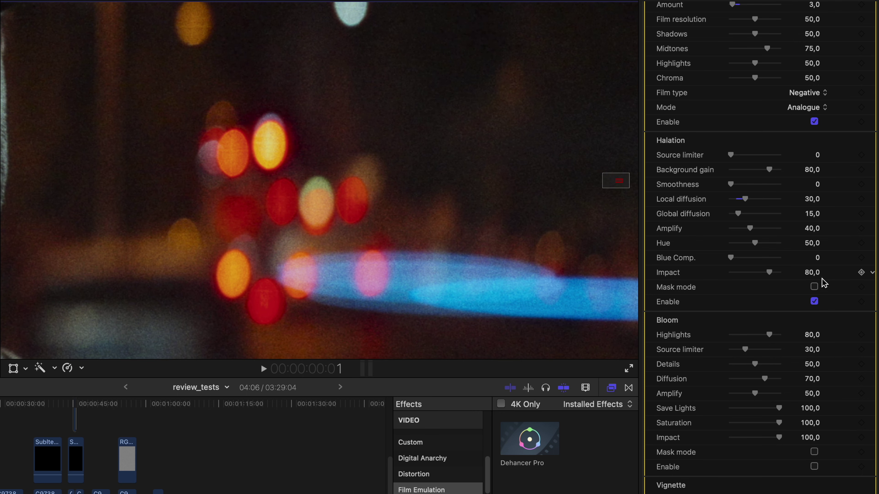
{"action": "key", "text": "shift+z"}
Enable Bloom with highlights at 83, diffusion 63, amplify 57 and impact 56.
{"action": "scroll", "coordinate": [858, 314], "scroll_direction": "down", "scroll_amount": 5}
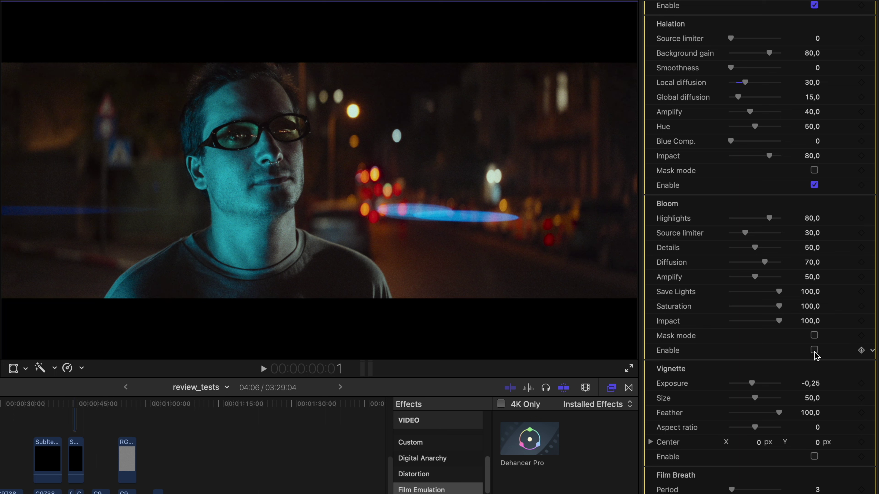
{"action": "left_click", "coordinate": [814, 351]}
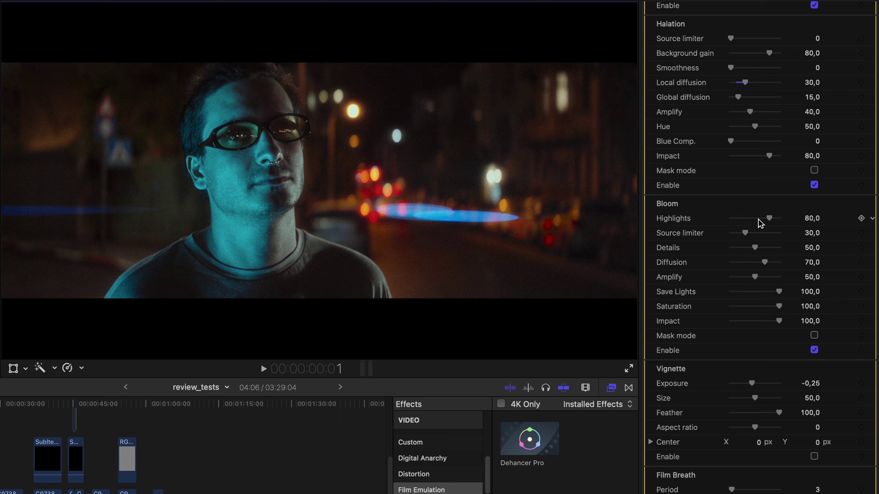
{"action": "mouse_move", "coordinate": [763, 262]}
{"action": "left_mouse_down"}
{"action": "mouse_move", "coordinate": [738, 263]}
{"action": "mouse_move", "coordinate": [766, 263]}
{"action": "mouse_move", "coordinate": [757, 262]}
{"action": "mouse_move", "coordinate": [759, 277]}
{"action": "mouse_move", "coordinate": [787, 277]}
{"action": "mouse_move", "coordinate": [727, 281]}
{"action": "mouse_move", "coordinate": [790, 282]}
{"action": "mouse_move", "coordinate": [725, 282]}
{"action": "mouse_move", "coordinate": [760, 279]}
{"action": "left_mouse_up"}
{"action": "mouse_move", "coordinate": [766, 322]}
{"action": "left_mouse_down"}
{"action": "mouse_move", "coordinate": [752, 321]}
{"action": "mouse_move", "coordinate": [761, 325]}
{"action": "left_mouse_up"}
{"action": "left_click_drag", "start_coordinate": [751, 220], "coordinate": [754, 222]}
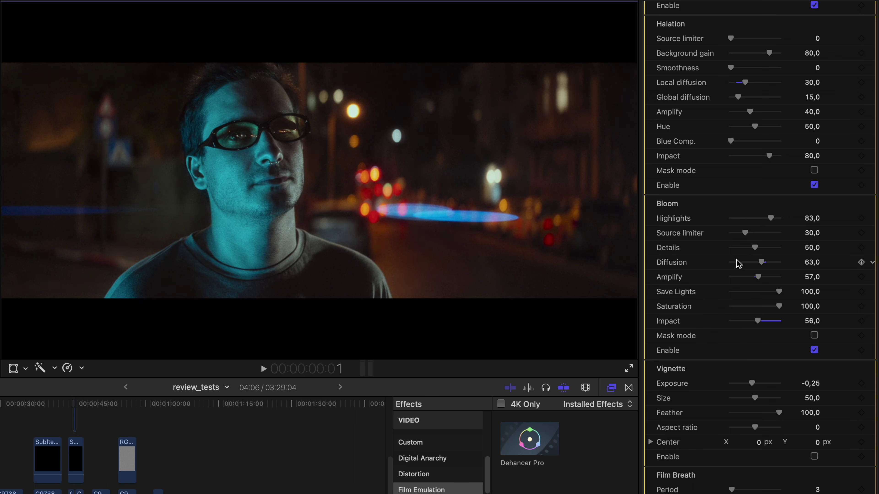
Compare the image repeatedly with Bloom disabled and enabled, leaving it enabled.
{"action": "left_click", "coordinate": [814, 351]}
{"action": "left_click", "coordinate": [814, 351]}
{"action": "left_click", "coordinate": [814, 351]}
{"action": "left_click", "coordinate": [814, 351]}
{"action": "left_click", "coordinate": [814, 351]}
{"action": "left_click", "coordinate": [814, 351]}
{"action": "left_click", "coordinate": [814, 350]}
{"action": "left_click", "coordinate": [814, 350]}
{"action": "left_click", "coordinate": [815, 351]}
Enable the Vignette and set its exposure to -0,38.
{"action": "scroll", "coordinate": [863, 343], "scroll_direction": "down", "scroll_amount": 3}
{"action": "scroll", "coordinate": [868, 313], "scroll_direction": "down", "scroll_amount": 5}
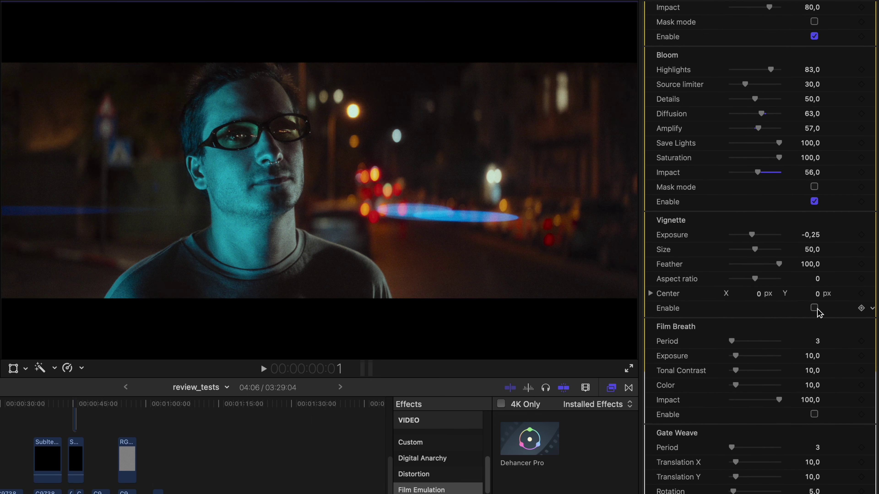
{"action": "left_click", "coordinate": [814, 309]}
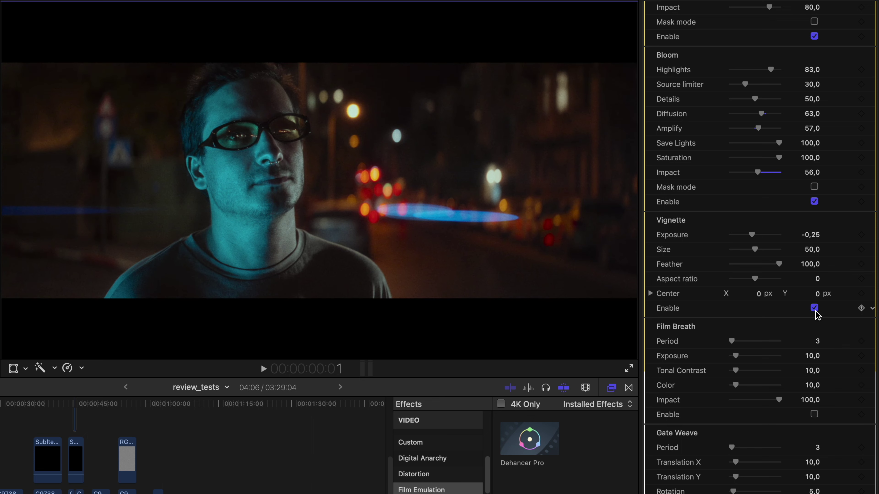
{"action": "left_click", "coordinate": [751, 235]}
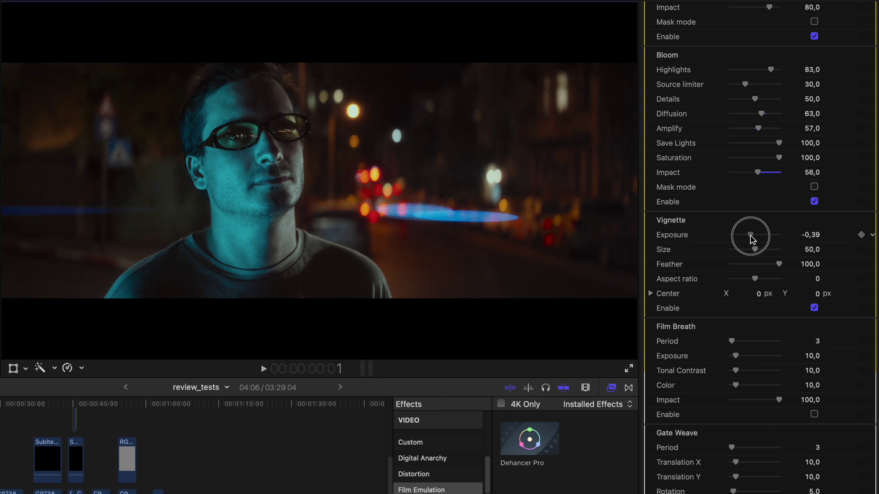
{"action": "left_click_drag", "start_coordinate": [752, 236], "coordinate": [749, 235]}
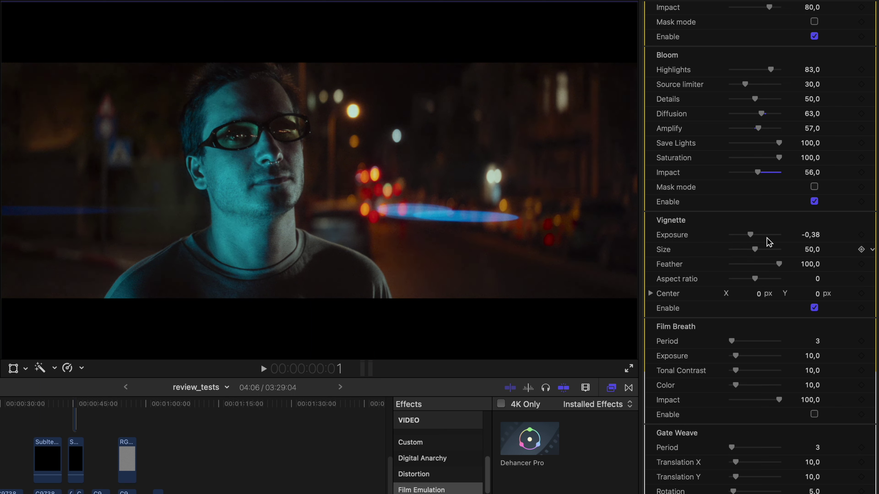
Compare the image with the Vignette disabled and enabled, and return its exposure to -0,25.
{"action": "left_click", "coordinate": [814, 308]}
{"action": "left_click", "coordinate": [815, 308]}
{"action": "left_click_drag", "start_coordinate": [751, 236], "coordinate": [750, 235]}
{"action": "scroll", "coordinate": [793, 344], "scroll_direction": "down", "scroll_amount": 5}
{"action": "scroll", "coordinate": [791, 351], "scroll_direction": "down", "scroll_amount": 1}
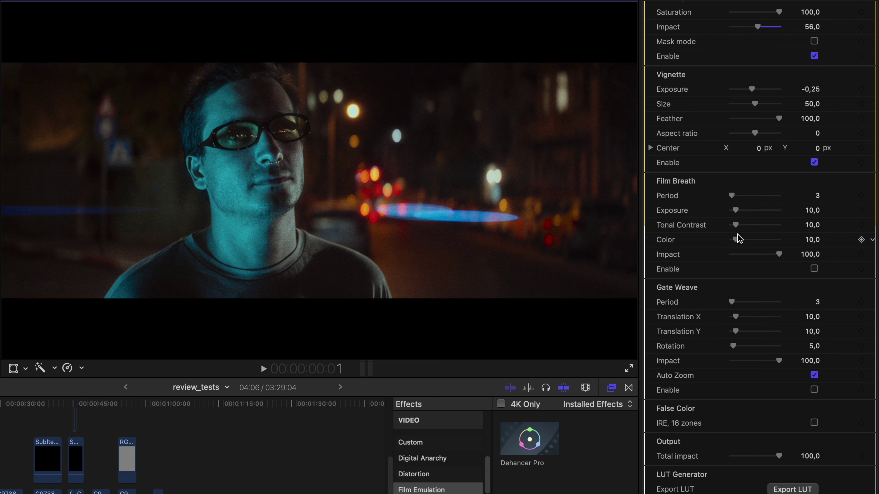
Compare the clip with the whole Dehancer Pro effect disabled and enabled, leaving it enabled.
{"action": "left_click_drag", "start_coordinate": [876, 364], "coordinate": [876, 28]}
{"action": "left_click", "coordinate": [699, 30]}
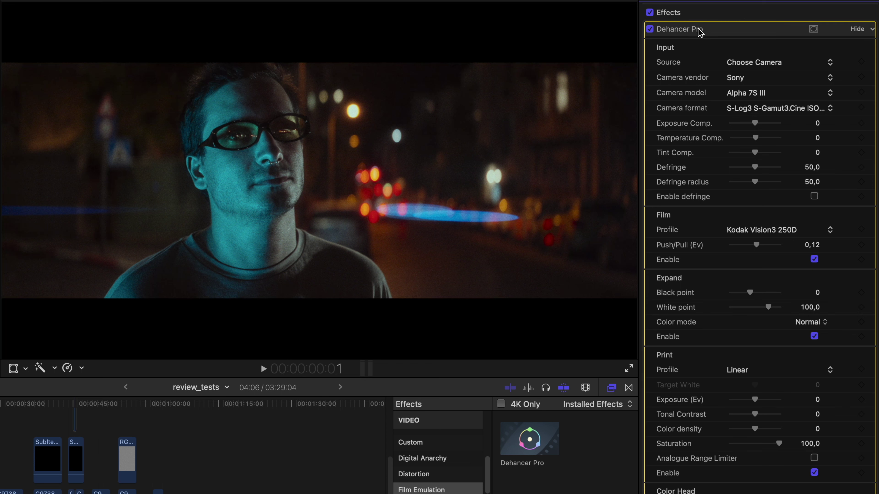
{"action": "left_click", "coordinate": [650, 29]}
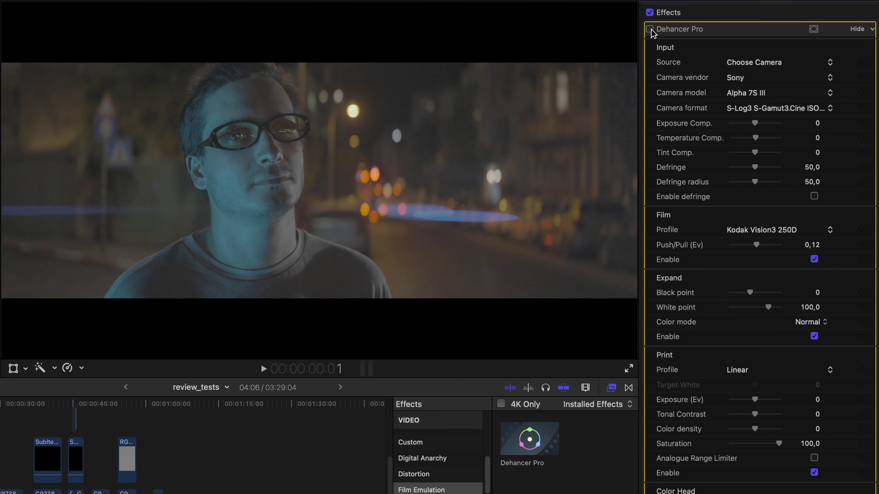
{"action": "left_click", "coordinate": [650, 30]}
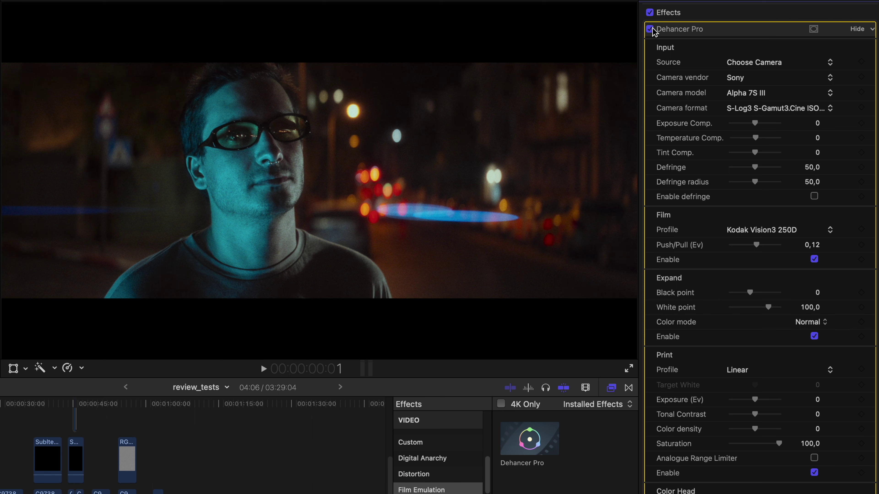
Go to the clip with the yellow street pizza sign and inspect the exposure and color adjustments in its Color Board 1.
{"action": "key", "text": "Down"}
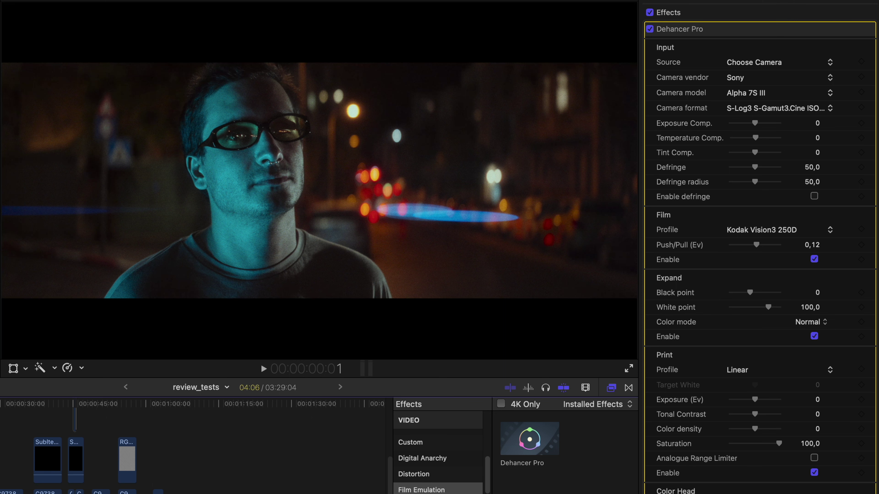
{"action": "key", "text": "Down"}
{"action": "key", "text": "Down"}
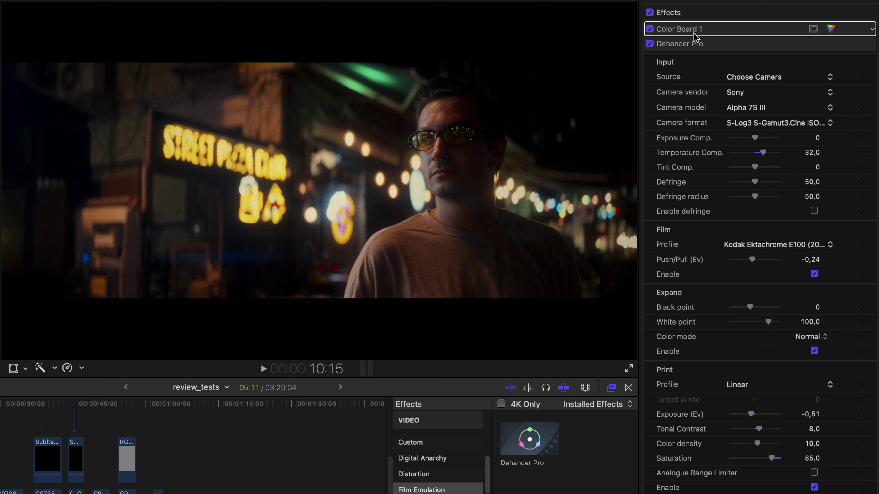
{"action": "left_click", "coordinate": [830, 29]}
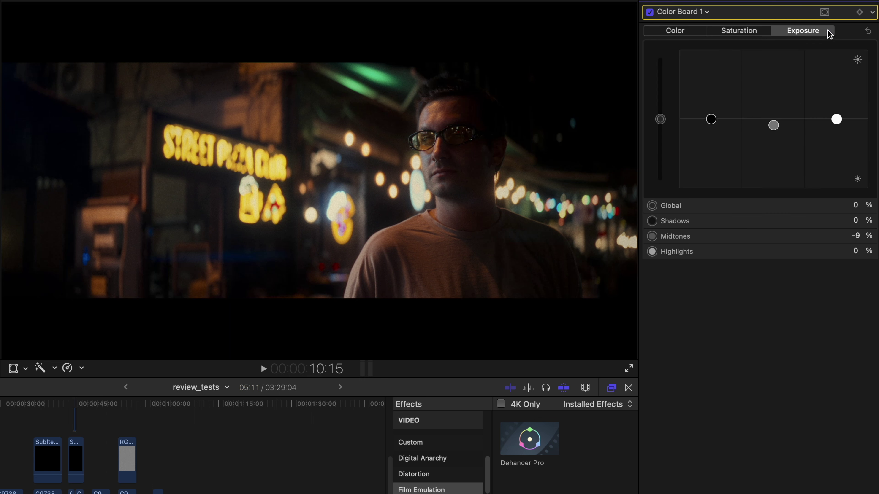
{"action": "left_click", "coordinate": [675, 30]}
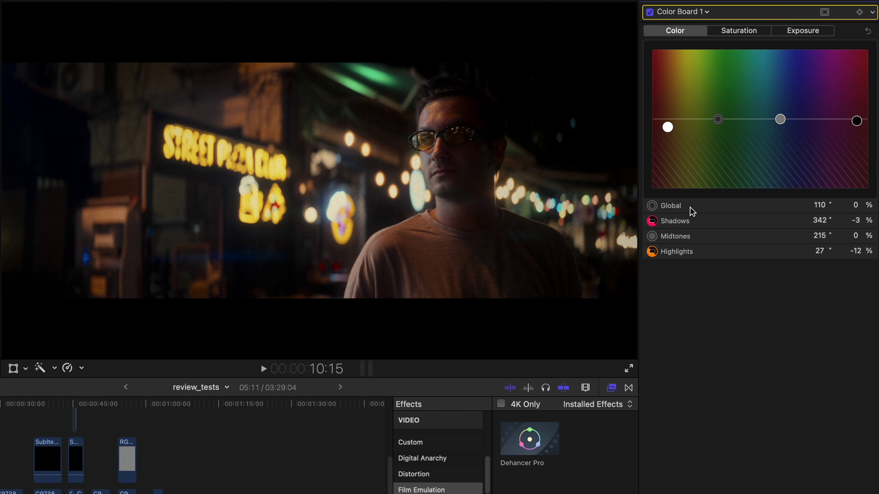
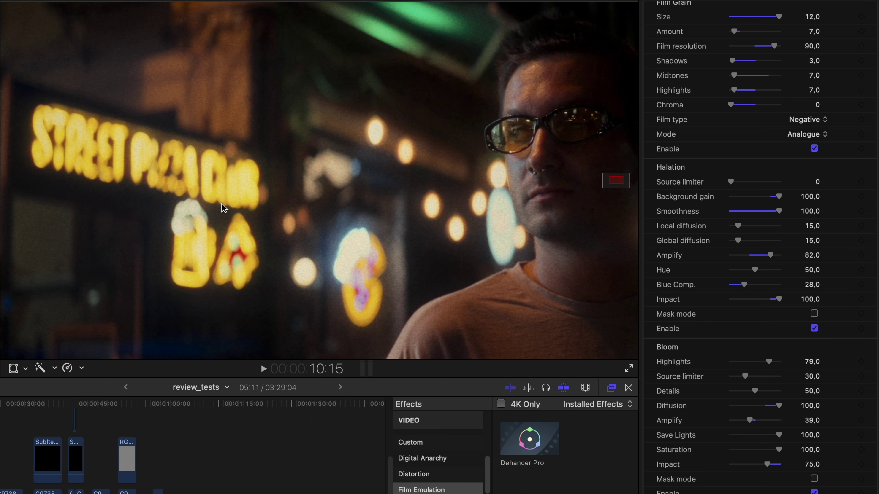
Compare the magnified pizza sign clip with Halation and Bloom disabled and enabled, and return the viewer to the full frame.
{"action": "left_click", "coordinate": [814, 328]}
{"action": "left_click", "coordinate": [815, 329]}
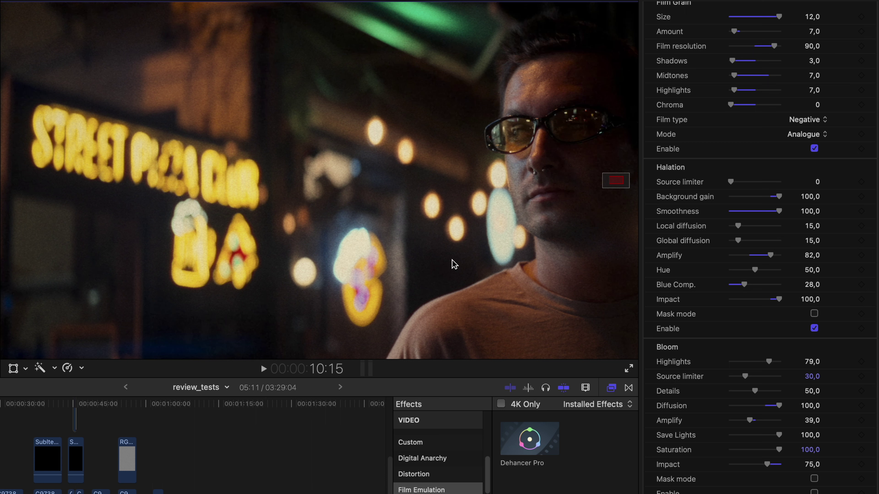
{"action": "left_click", "coordinate": [813, 491]}
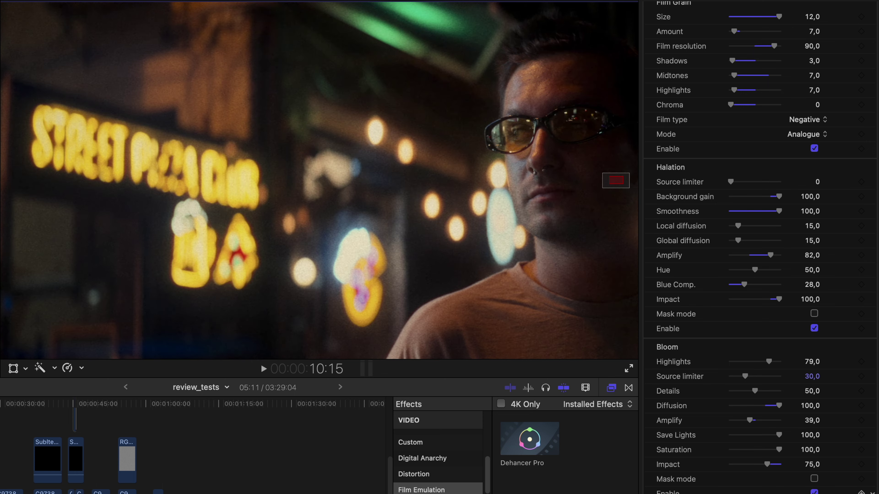
{"action": "left_click", "coordinate": [814, 492]}
{"action": "left_click", "coordinate": [814, 491]}
{"action": "scroll", "coordinate": [865, 299], "scroll_direction": "down", "scroll_amount": 10}
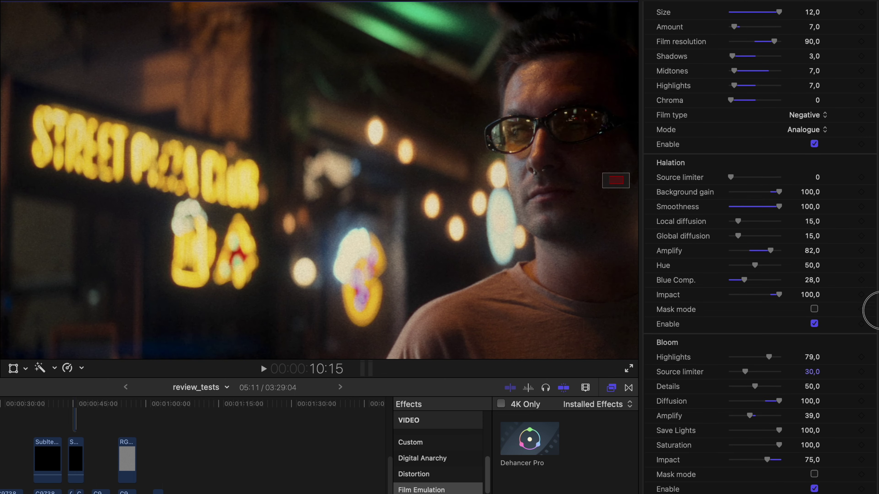
{"action": "key", "text": "shift+z"}
Enable the Custom LUT effect with Rec709_Kodak Ultramax 400_FC on the pizza sign clip and set its mix to 0,51.
{"action": "scroll", "coordinate": [761, 277], "scroll_direction": "down", "scroll_amount": 20}
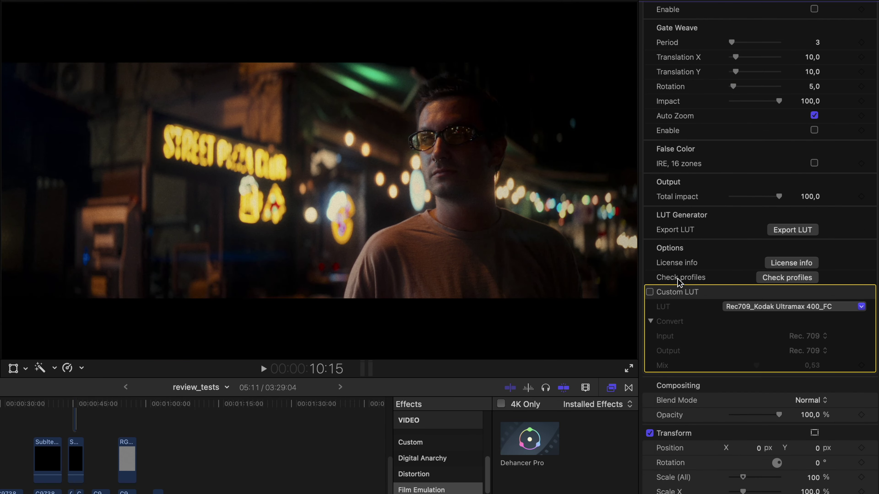
{"action": "left_click", "coordinate": [649, 293]}
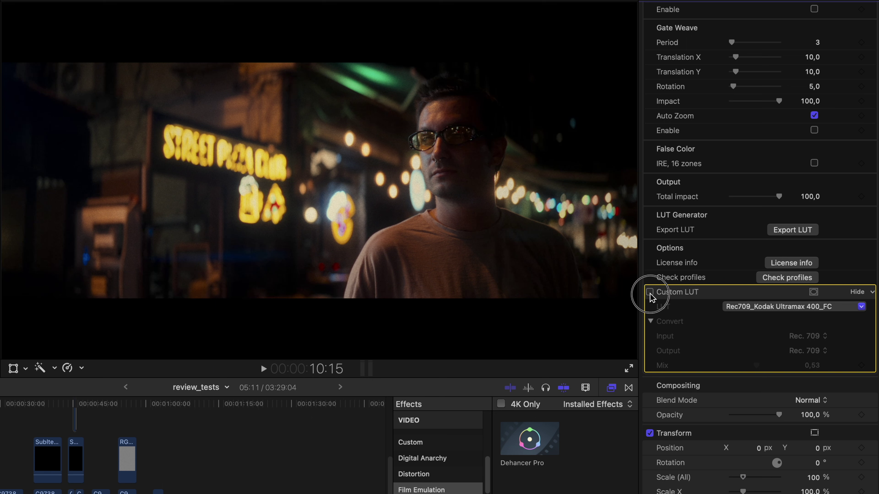
{"action": "mouse_move", "coordinate": [757, 366]}
{"action": "left_mouse_down"}
{"action": "mouse_move", "coordinate": [681, 366]}
{"action": "mouse_move", "coordinate": [756, 366]}
{"action": "left_mouse_up"}
{"action": "left_click", "coordinate": [651, 293]}
{"action": "left_click", "coordinate": [651, 293]}
{"action": "left_click", "coordinate": [650, 293]}
{"action": "left_click", "coordinate": [649, 293]}
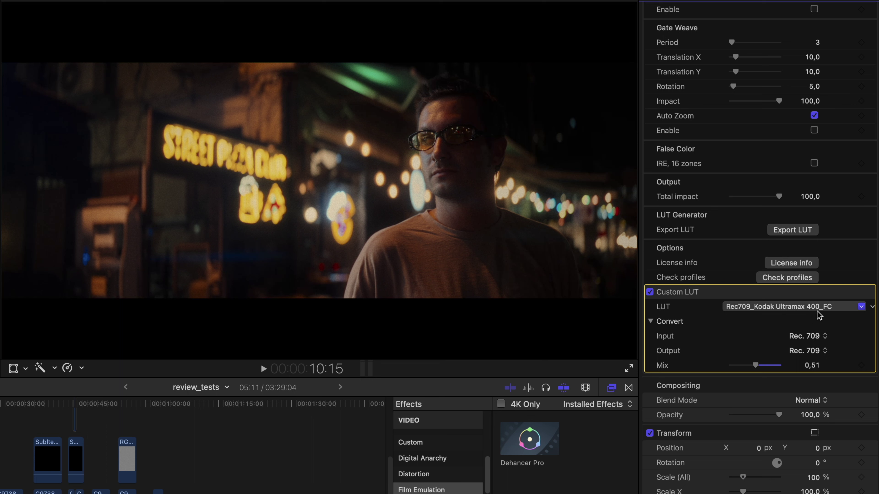
Compare the pizza sign clip repeatedly with the Kodak Ultramax Custom LUT disabled and enabled.
{"action": "left_click", "coordinate": [651, 293]}
{"action": "left_click", "coordinate": [651, 292]}
{"action": "left_click", "coordinate": [651, 293]}
{"action": "left_click", "coordinate": [650, 293]}
{"action": "left_click", "coordinate": [651, 293]}
{"action": "left_click", "coordinate": [650, 293]}
{"action": "left_click", "coordinate": [650, 292]}
{"action": "left_click", "coordinate": [650, 293]}
{"action": "left_click", "coordinate": [650, 293]}
{"action": "left_click", "coordinate": [650, 292]}
{"action": "left_click", "coordinate": [650, 293]}
{"action": "left_click", "coordinate": [650, 292]}
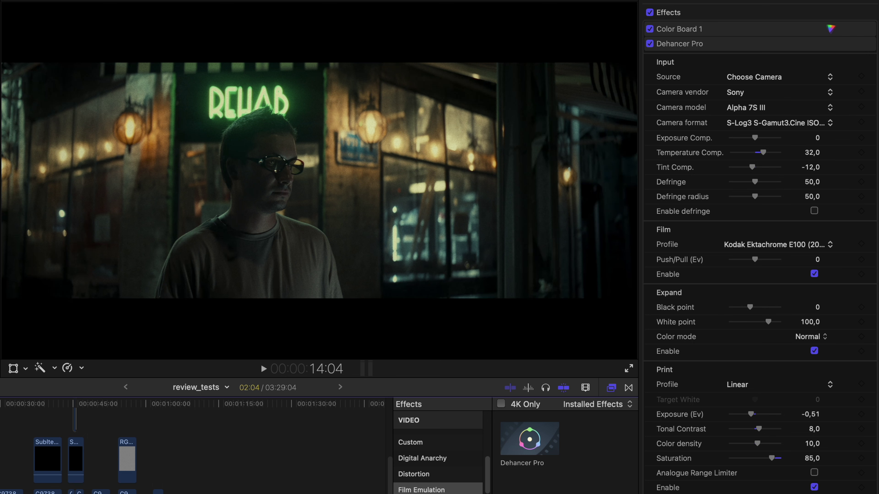
Compare the clip with the green REHAB sign with Color Board 1 disabled and enabled, leaving it enabled.
{"action": "scroll", "coordinate": [806, 171], "scroll_direction": "down", "scroll_amount": 10}
{"action": "scroll", "coordinate": [762, 242], "scroll_direction": "down", "scroll_amount": 5}
{"action": "scroll", "coordinate": [762, 242], "scroll_direction": "up", "scroll_amount": 15}
{"action": "left_click", "coordinate": [650, 28]}
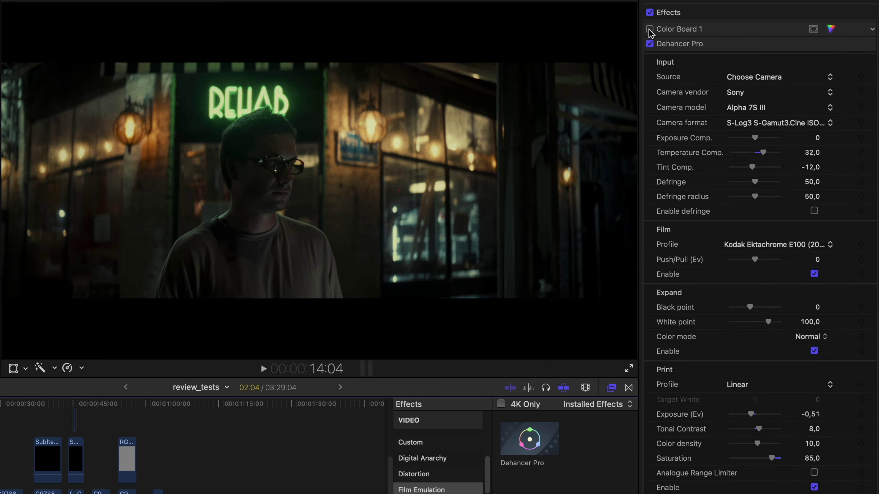
{"action": "left_click", "coordinate": [677, 29]}
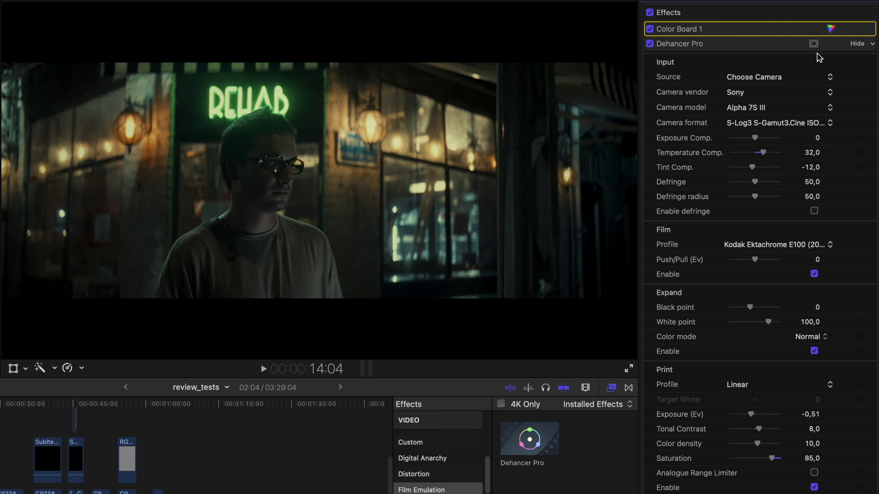
Compare the REHAB sign clip repeatedly with the Batman vs Superman - Rec709 Custom LUT disabled and enabled, leaving it enabled.
{"action": "scroll", "coordinate": [723, 332], "scroll_direction": "down", "scroll_amount": 20}
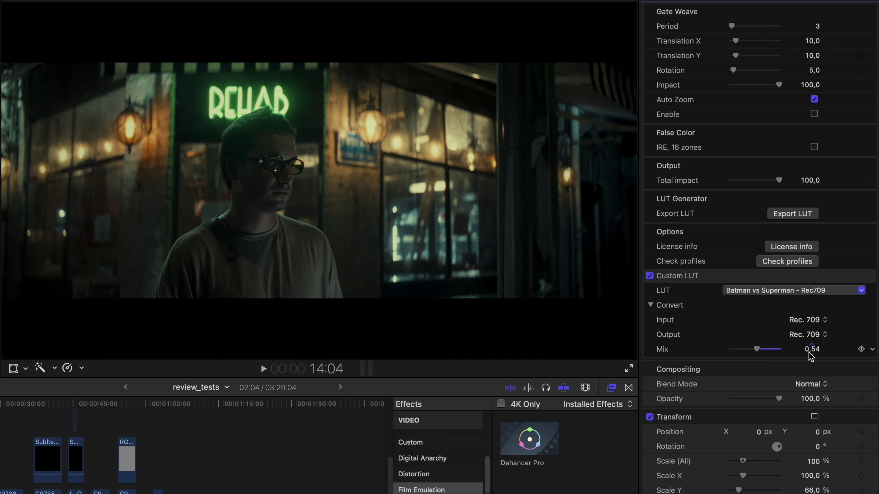
{"action": "left_click", "coordinate": [650, 276]}
{"action": "left_click", "coordinate": [650, 276]}
{"action": "left_click", "coordinate": [649, 276]}
{"action": "left_click", "coordinate": [650, 276]}
{"action": "left_click", "coordinate": [650, 276]}
{"action": "left_click", "coordinate": [650, 276]}
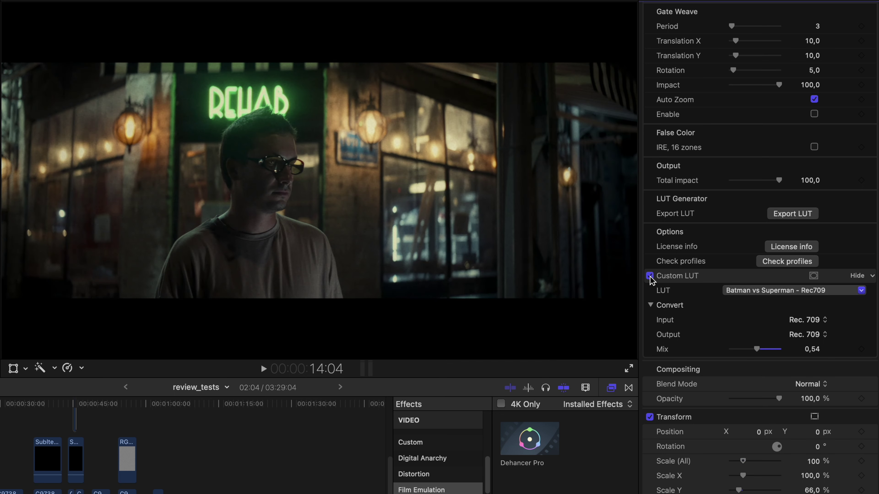
{"action": "left_click", "coordinate": [650, 276]}
{"action": "left_click", "coordinate": [650, 276]}
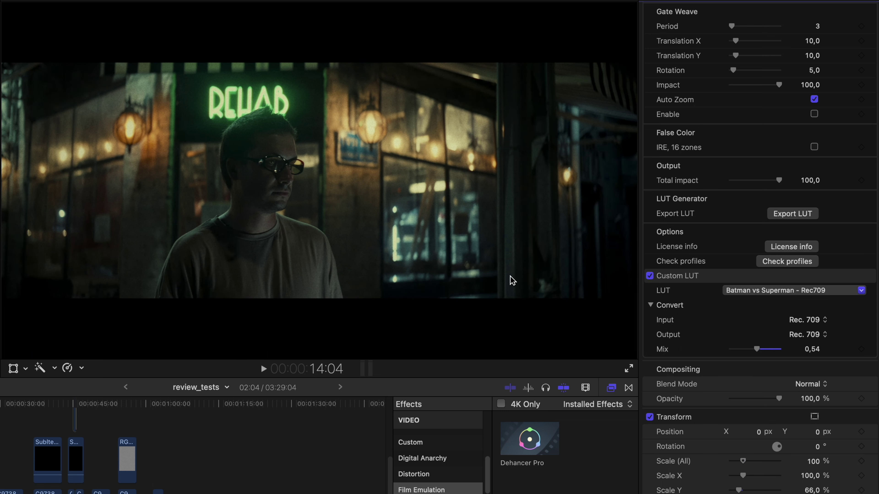
Play on to the next REHAB sign shot, examine the neon glow and grain at 200%, and return the viewer to Fit.
{"action": "key", "text": "space"}
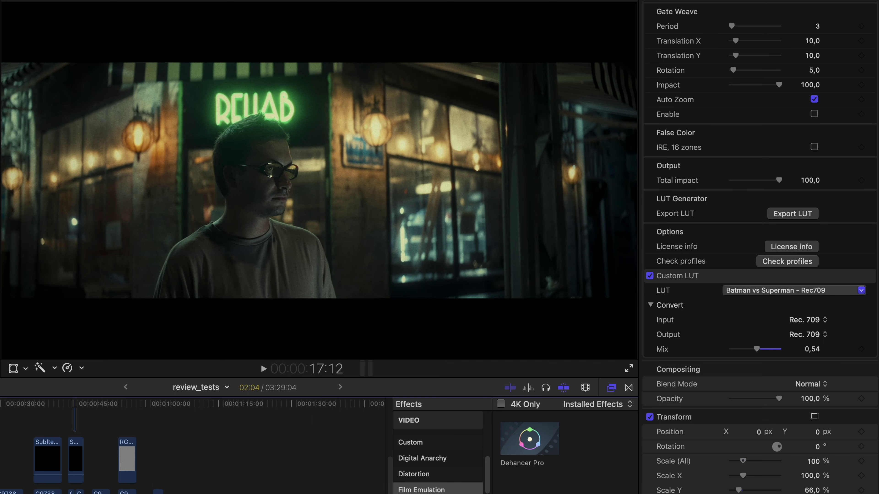
{"action": "scroll", "coordinate": [760, 247], "scroll_direction": "up", "scroll_amount": 15}
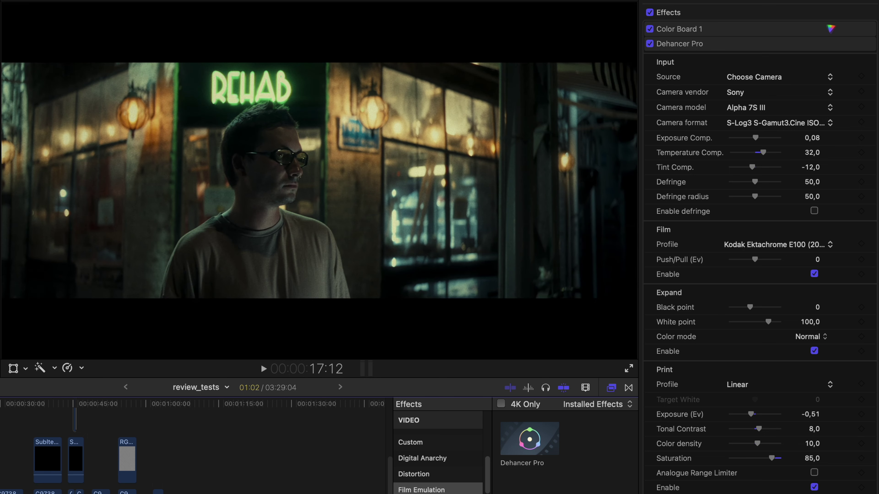
{"action": "left_click", "coordinate": [599, 4]}
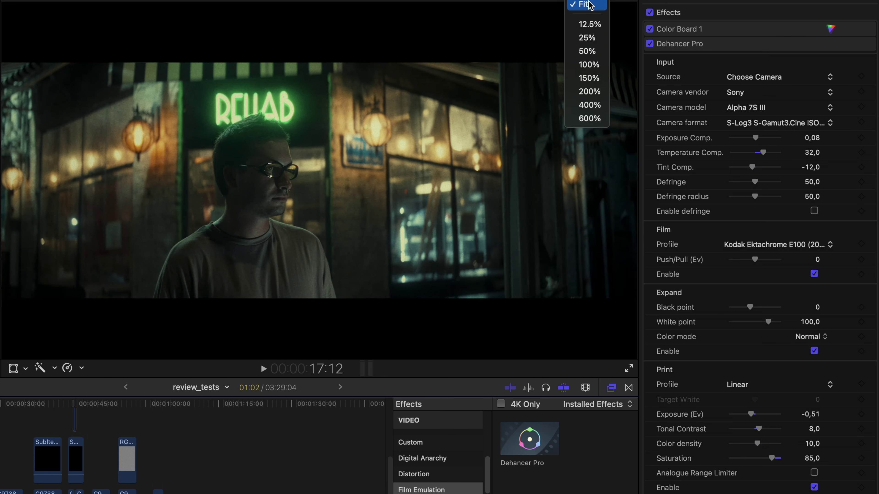
{"action": "left_click", "coordinate": [598, 92]}
{"action": "left_click_drag", "start_coordinate": [589, 177], "coordinate": [610, 184]}
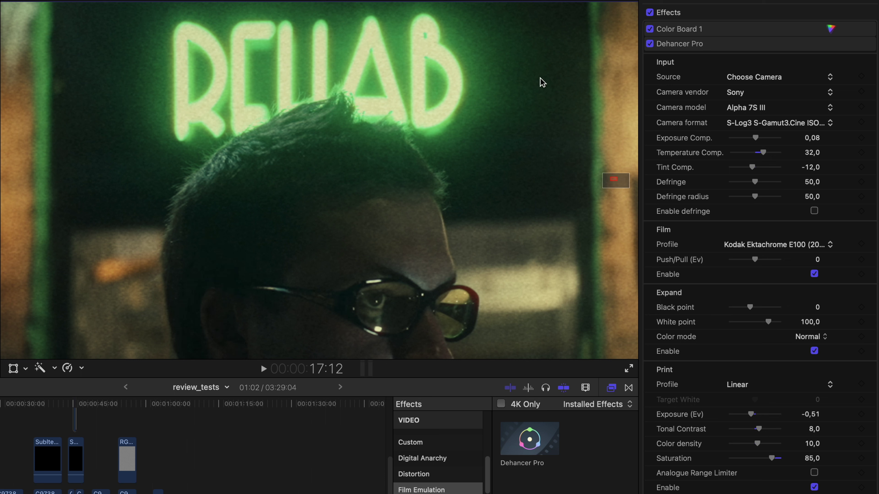
{"action": "left_click", "coordinate": [581, 11]}
{"action": "left_click", "coordinate": [584, 8]}
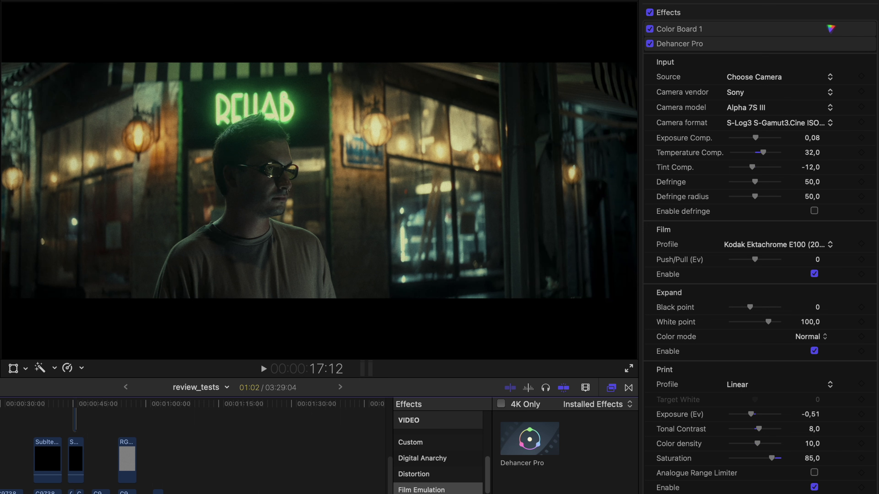
Compare the second REHAB sign shot with Bloom disabled and enabled.
{"action": "scroll", "coordinate": [872, 208], "scroll_direction": "down", "scroll_amount": 15}
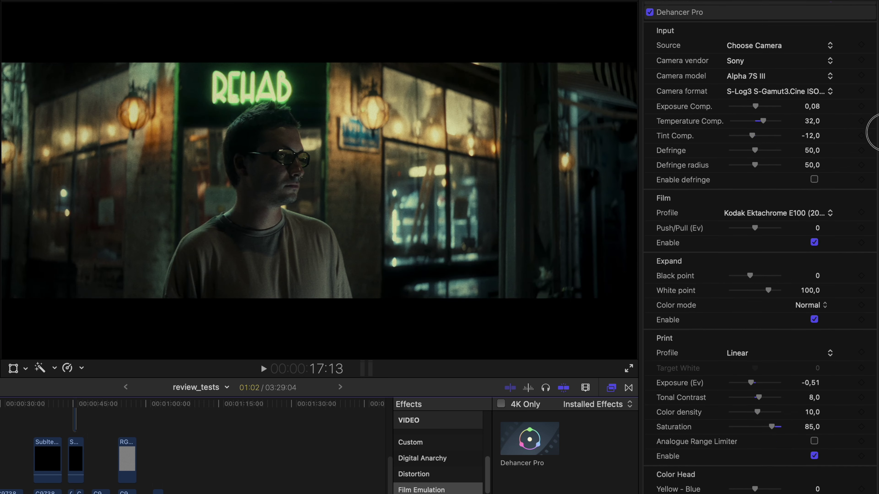
{"action": "scroll", "coordinate": [839, 431], "scroll_direction": "down", "scroll_amount": 5}
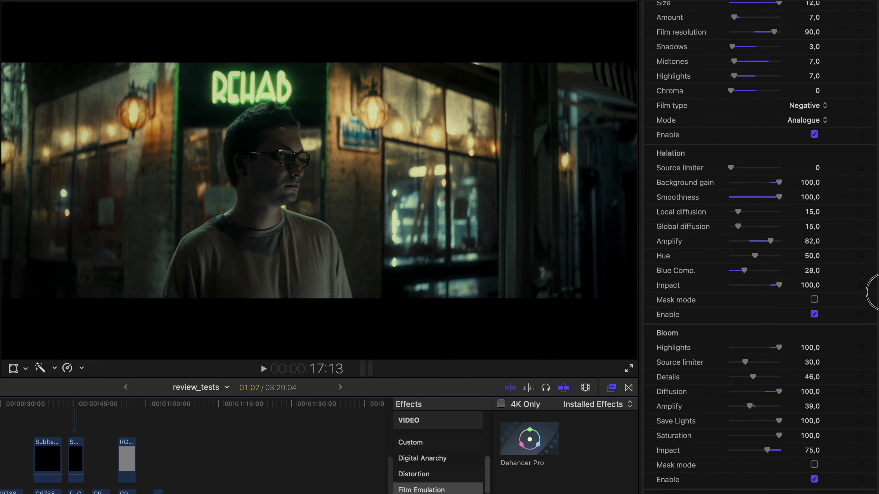
{"action": "left_click", "coordinate": [814, 468]}
{"action": "left_click", "coordinate": [814, 468]}
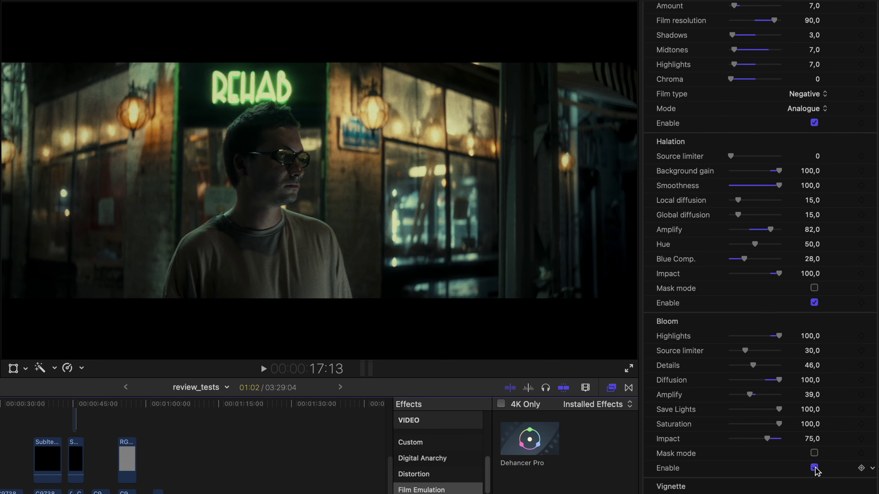
{"action": "left_click", "coordinate": [814, 468]}
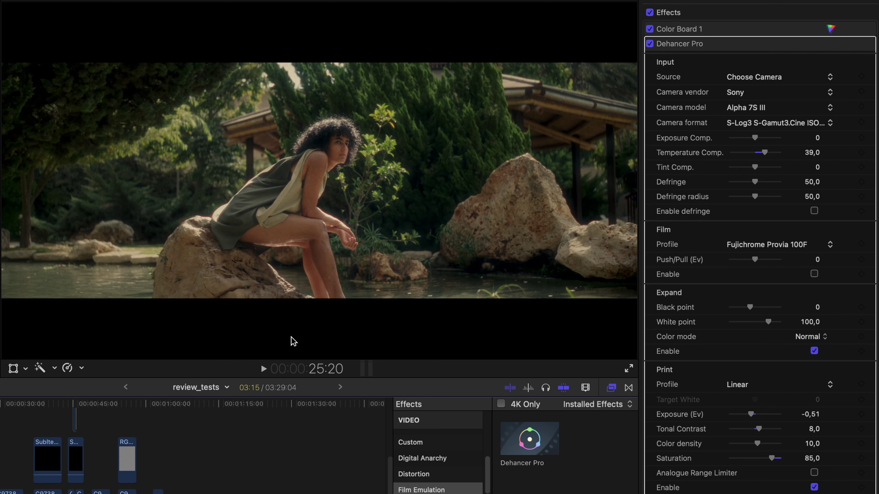
Review the Color Board 1 and Dehancer Pro Print settings of the garden clip with the seated woman.
{"action": "left_click", "coordinate": [707, 34]}
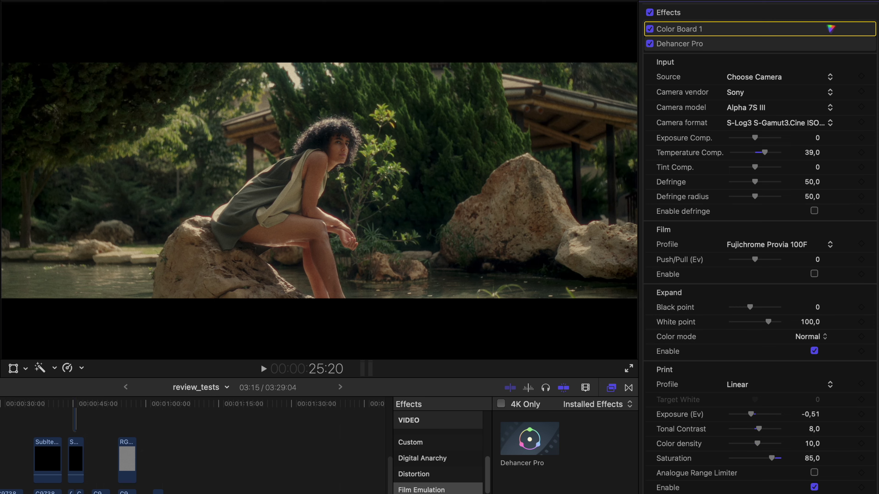
{"action": "scroll", "coordinate": [704, 10], "scroll_direction": "down", "scroll_amount": 2}
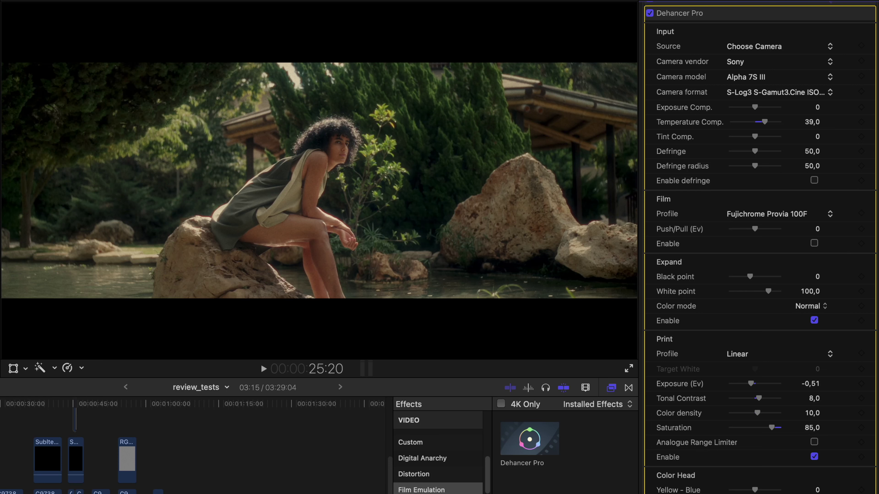
{"action": "scroll", "coordinate": [761, 243], "scroll_direction": "down", "scroll_amount": 8}
{"action": "scroll", "coordinate": [760, 242], "scroll_direction": "up", "scroll_amount": 2}
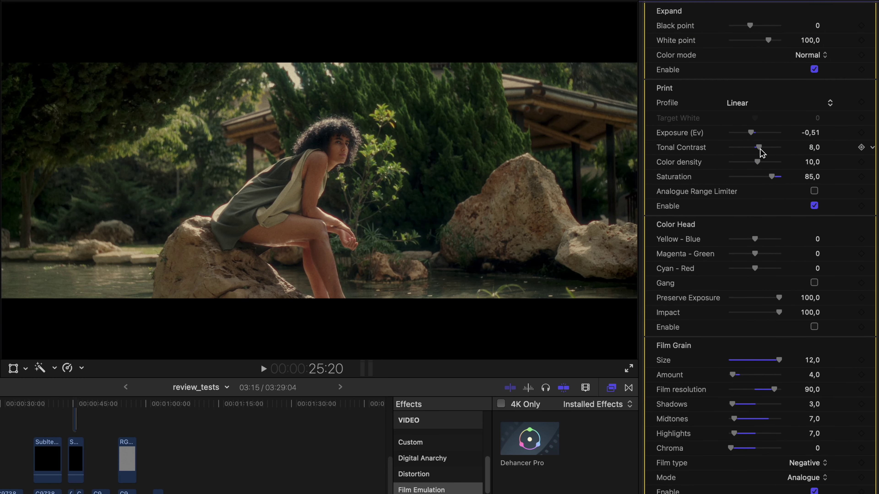
{"action": "left_click_drag", "start_coordinate": [760, 152], "coordinate": [758, 153]}
{"action": "left_click_drag", "start_coordinate": [758, 147], "coordinate": [755, 167]}
Compare the garden clip with Bloom disabled and enabled, leaving it enabled.
{"action": "scroll", "coordinate": [755, 166], "scroll_direction": "down", "scroll_amount": 10}
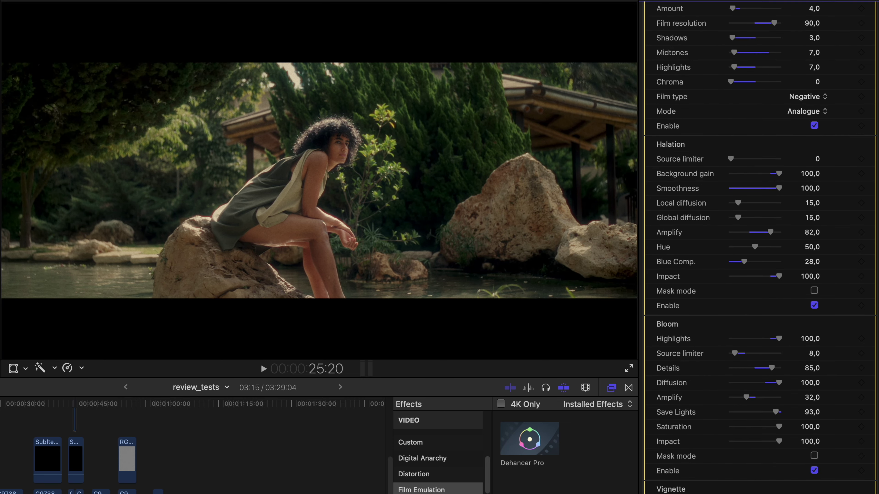
{"action": "left_click", "coordinate": [814, 472]}
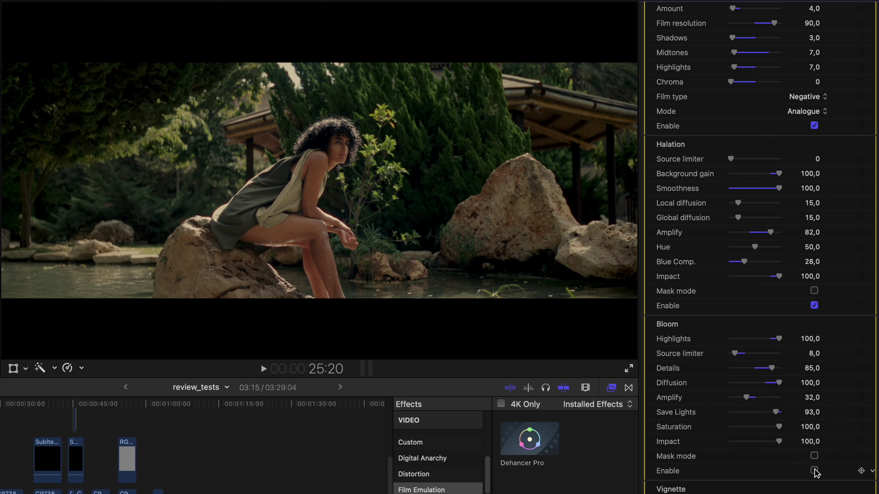
{"action": "left_click", "coordinate": [815, 471]}
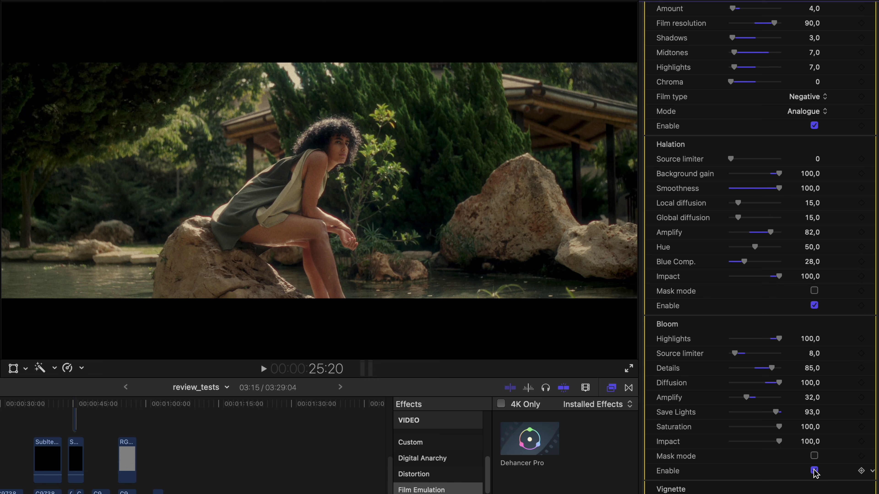
Recheck the Bloom effect on the seated woman's shot by switching it off and back on.
{"action": "left_click", "coordinate": [814, 471]}
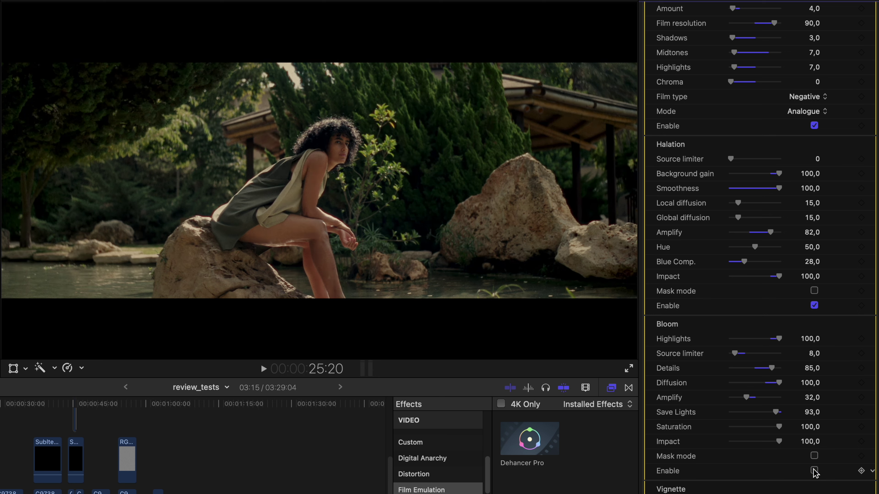
{"action": "left_click", "coordinate": [815, 471]}
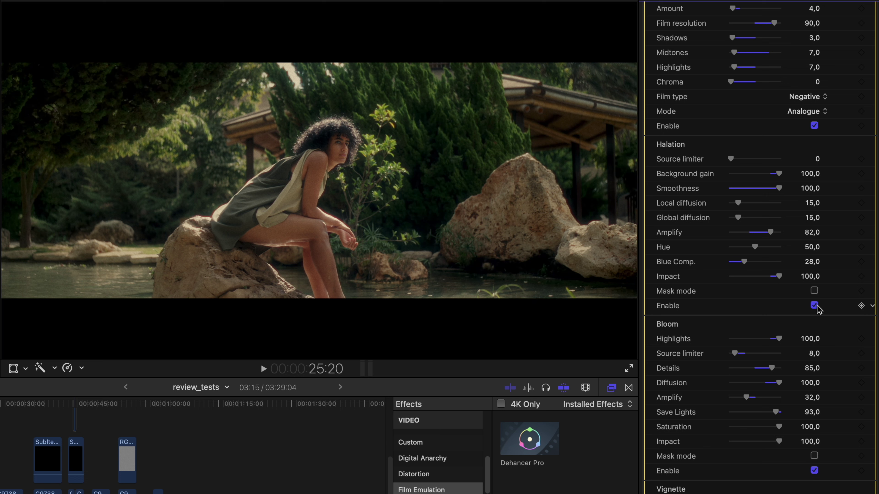
Magnify the seated woman to 200% and check the red edge glow of the Halation effect.
{"action": "left_click", "coordinate": [582, 2]}
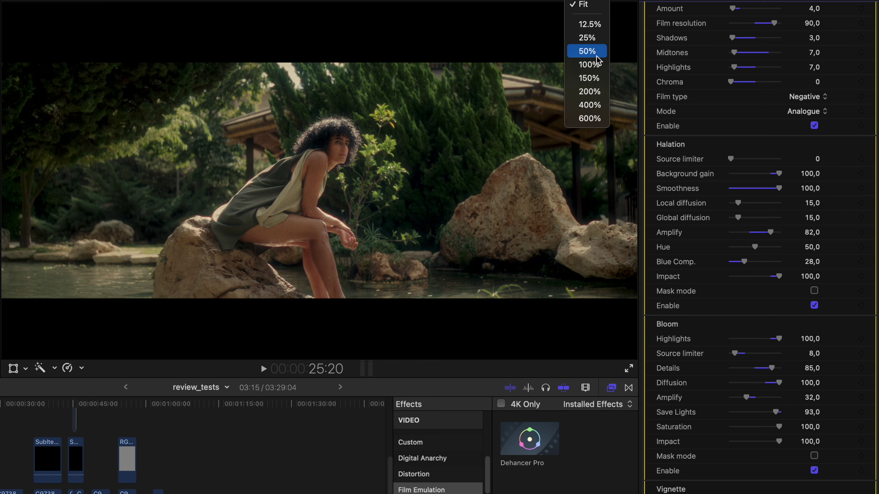
{"action": "left_click", "coordinate": [588, 104]}
{"action": "left_click_drag", "start_coordinate": [612, 186], "coordinate": [619, 187]}
{"action": "left_click", "coordinate": [579, 7]}
{"action": "left_click", "coordinate": [584, 91]}
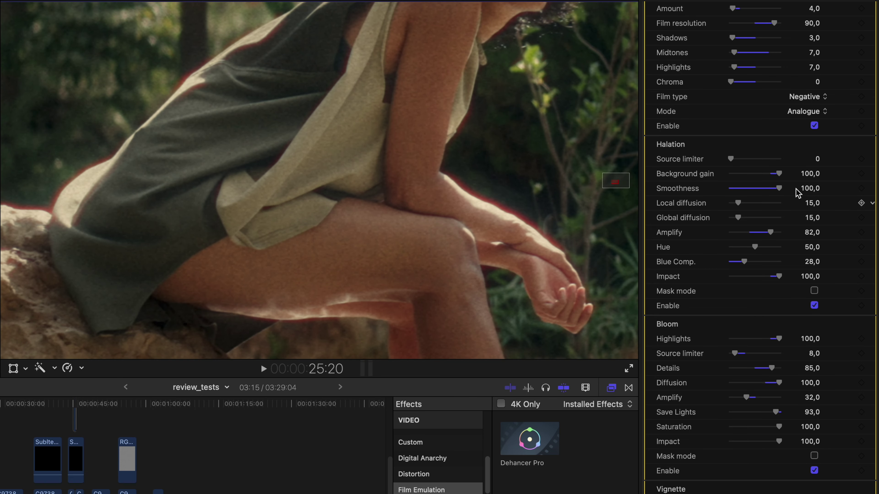
{"action": "left_click", "coordinate": [814, 305]}
Set the garden clip's Halation Impact to 90 and check the effect with the viewer at Fit.
{"action": "left_click", "coordinate": [766, 277]}
{"action": "left_click_drag", "start_coordinate": [766, 279], "coordinate": [775, 284]}
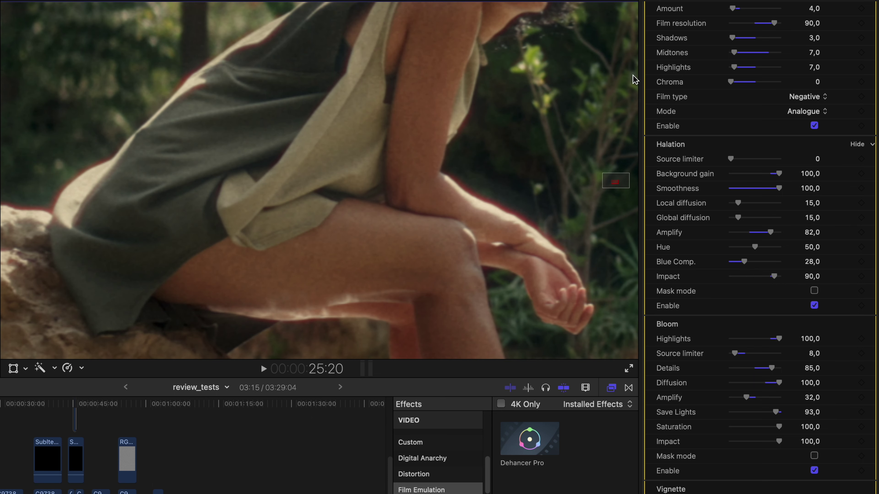
{"action": "left_click", "coordinate": [585, 1]}
{"action": "left_click", "coordinate": [577, 9]}
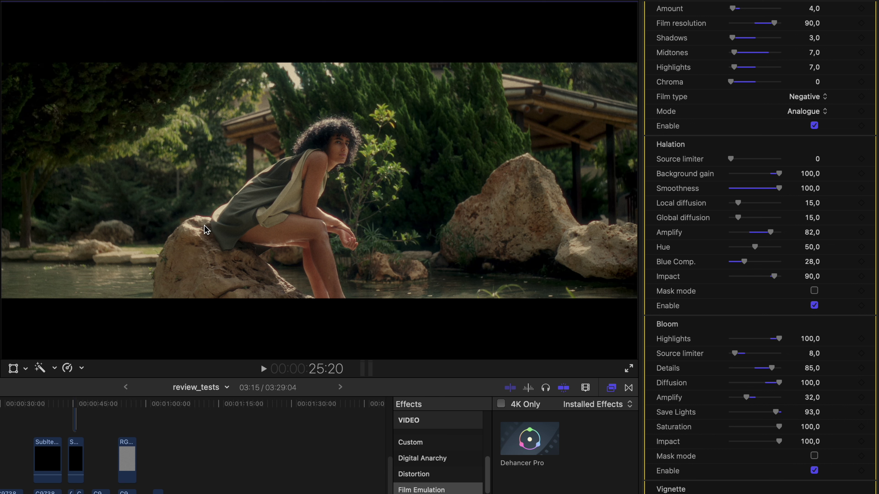
{"action": "left_click", "coordinate": [814, 306]}
Go to the clip of the man reading on the sofa and review its Bloom, Vignette, Film Breath and Gate Weave settings.
{"action": "key", "text": "space"}
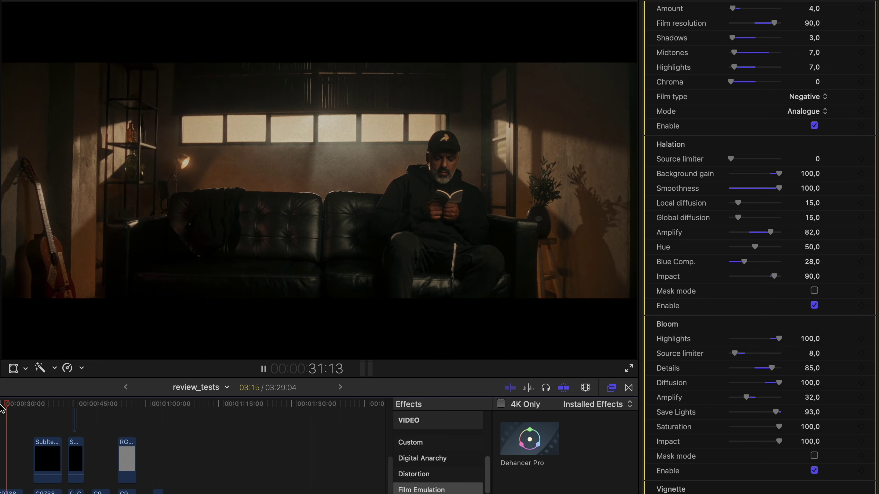
{"action": "key", "text": "space"}
{"action": "left_click_drag", "start_coordinate": [2, 409], "coordinate": [34, 407]}
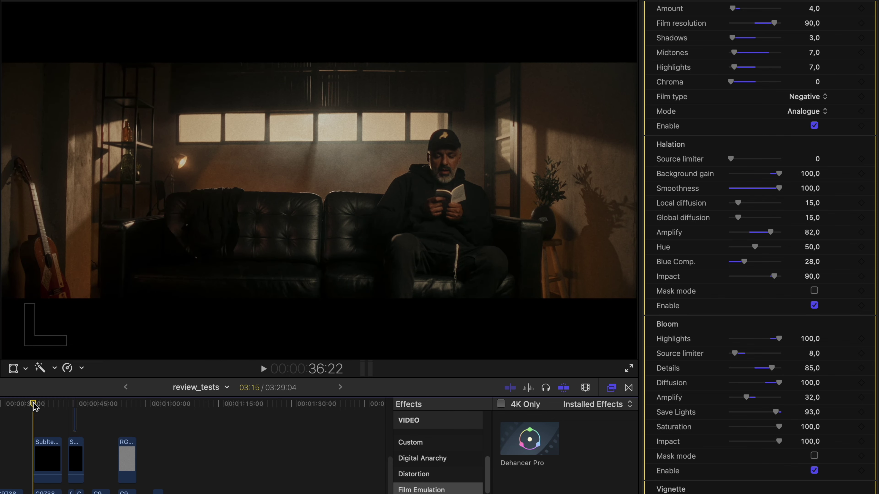
{"action": "key", "text": "super+equal"}
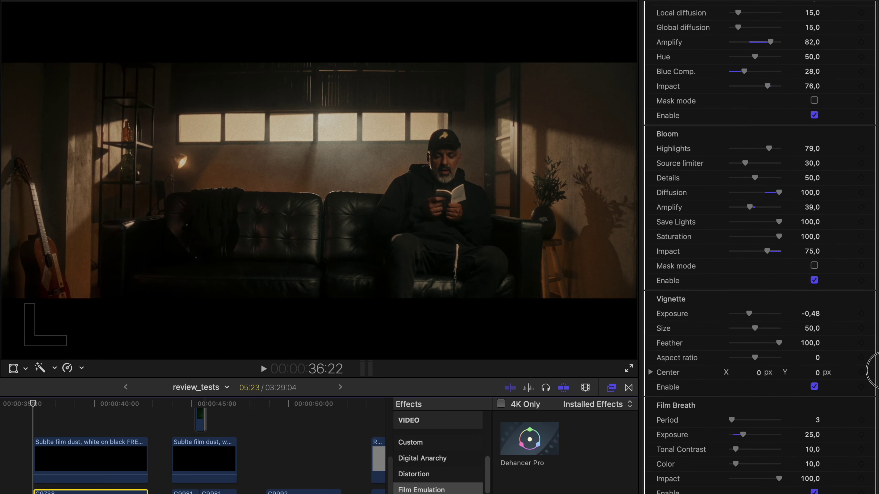
{"action": "scroll", "coordinate": [708, 325], "scroll_direction": "down", "scroll_amount": 10}
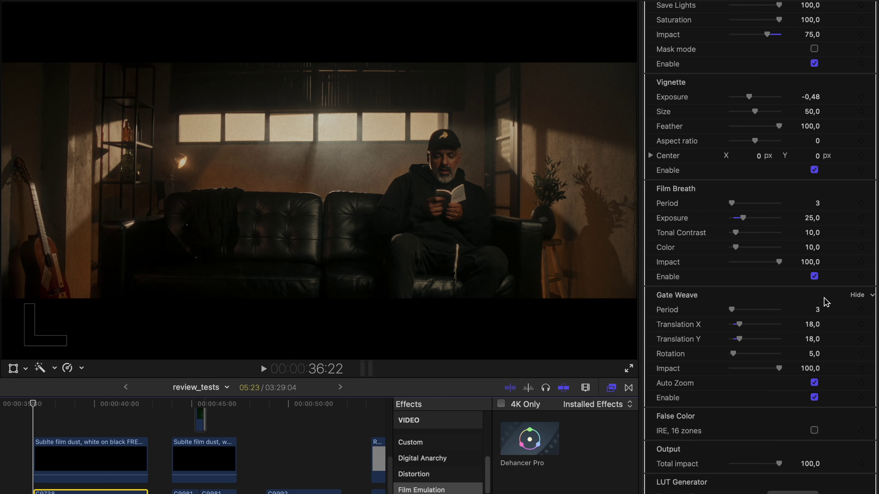
{"action": "left_click", "coordinate": [817, 309]}
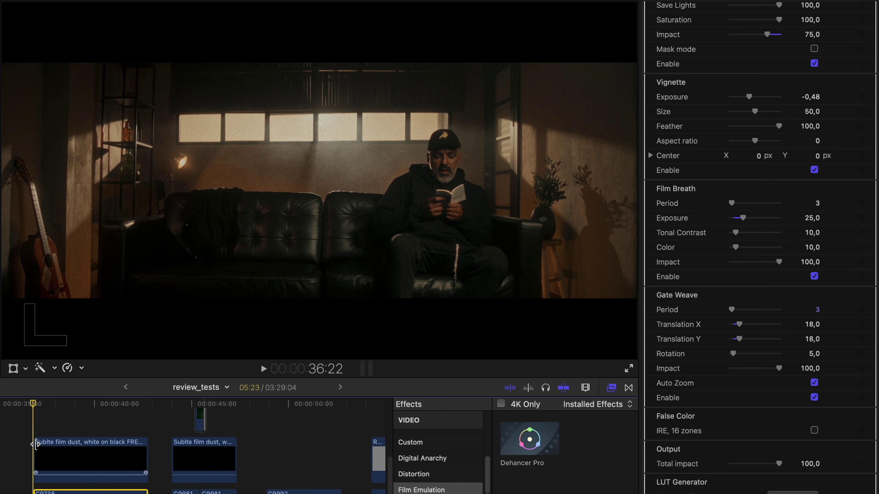
Play the sofa clip from its start to review Film Breath and Gate Weave, and return to the clip's start.
{"action": "left_click", "coordinate": [33, 406]}
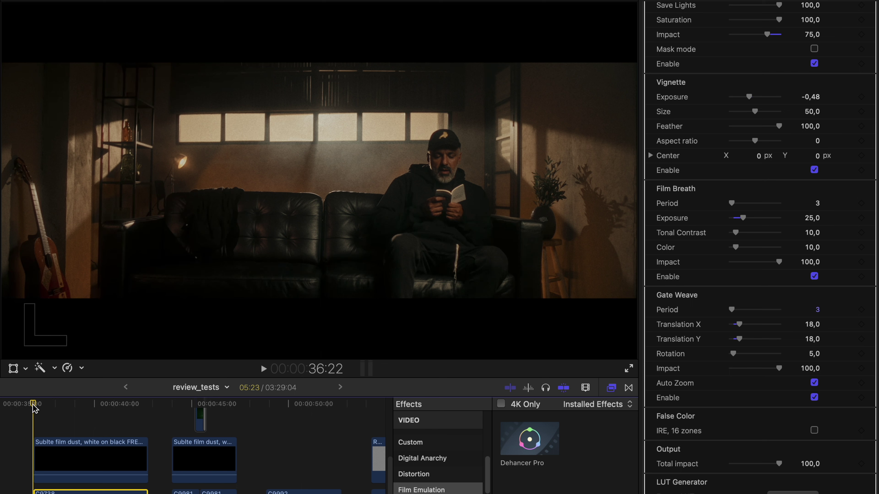
{"action": "key", "text": "space"}
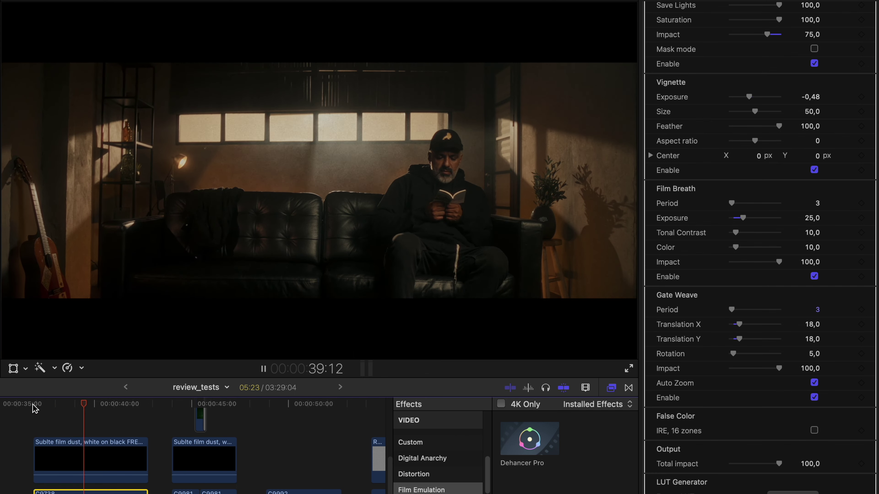
{"action": "left_click", "coordinate": [34, 406]}
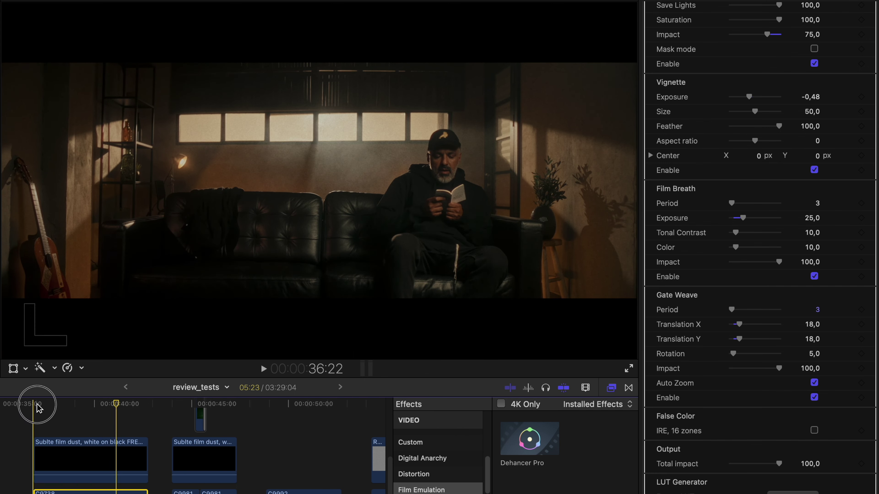
Play the sofa clip magnified around the shelf and lamp to examine the frame movement, and return the viewer to Fit.
{"action": "key", "text": "super+equal"}
{"action": "left_click_drag", "start_coordinate": [614, 183], "coordinate": [605, 183]}
{"action": "key", "text": "space"}
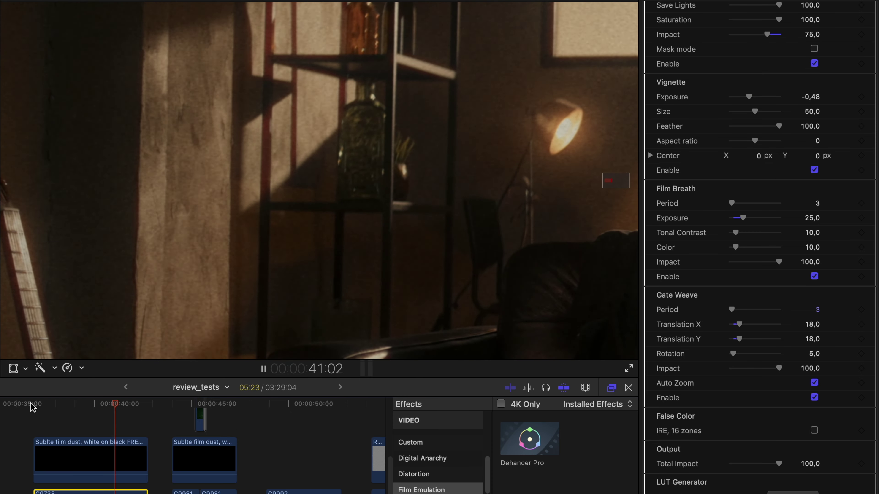
{"action": "key", "text": "space"}
{"action": "left_click", "coordinate": [571, 1]}
{"action": "left_click", "coordinate": [571, 10]}
Go to the night street clip at 00:00:44:00 and inspect its opening frames with the film dust overlay.
{"action": "left_click_drag", "start_coordinate": [137, 407], "coordinate": [171, 408]}
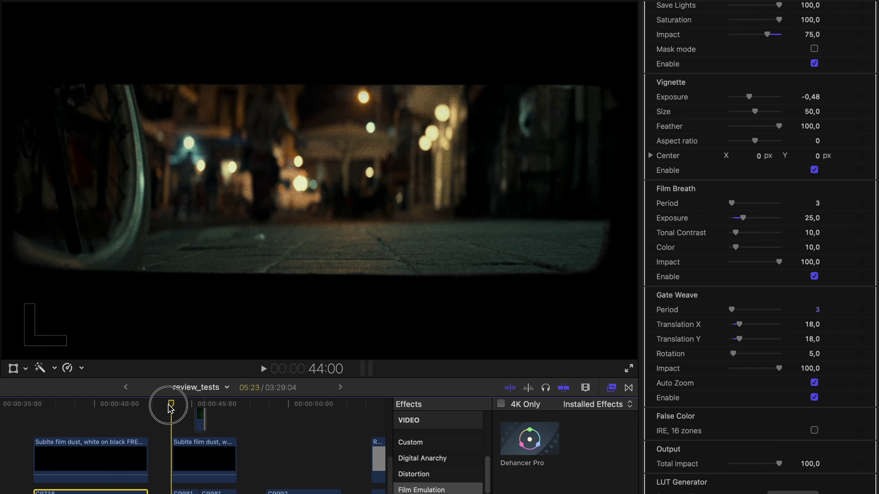
{"action": "scroll", "coordinate": [170, 408], "scroll_direction": "up", "scroll_amount": 5}
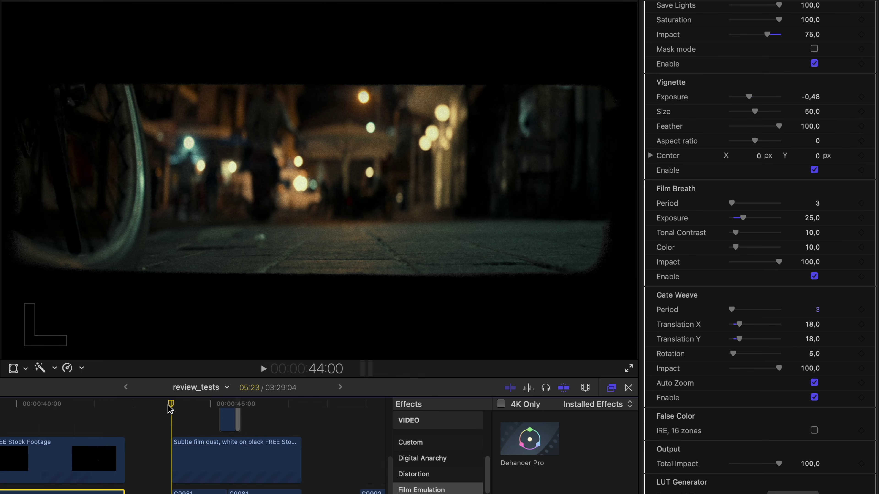
{"action": "left_click", "coordinate": [141, 404]}
{"action": "left_click_drag", "start_coordinate": [165, 409], "coordinate": [7, 407]}
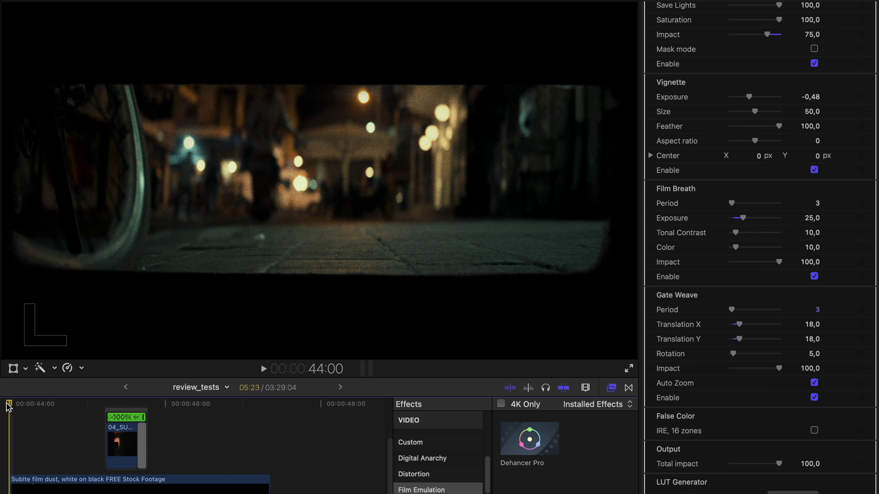
{"action": "key", "text": "Right"}
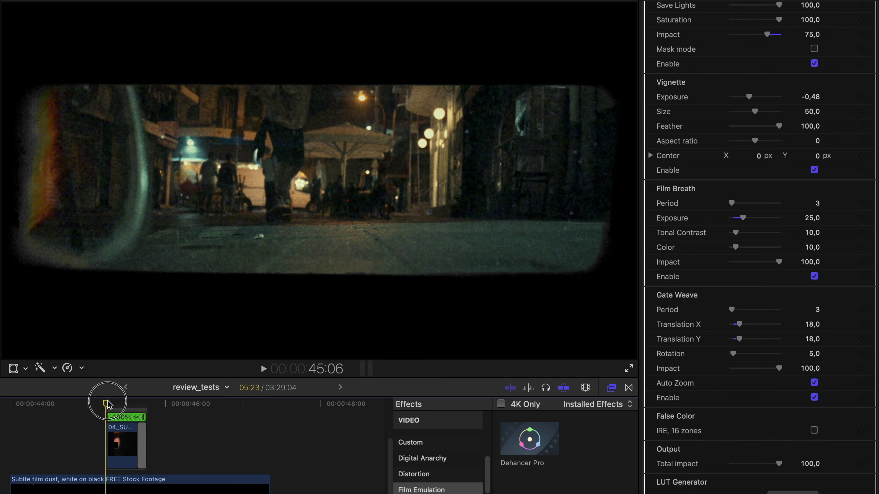
Inspect the mk2017_frame and light leak overlays stacked above the night street clip.
{"action": "left_click", "coordinate": [78, 404]}
{"action": "scroll", "coordinate": [37, 424], "scroll_direction": "up", "scroll_amount": 3}
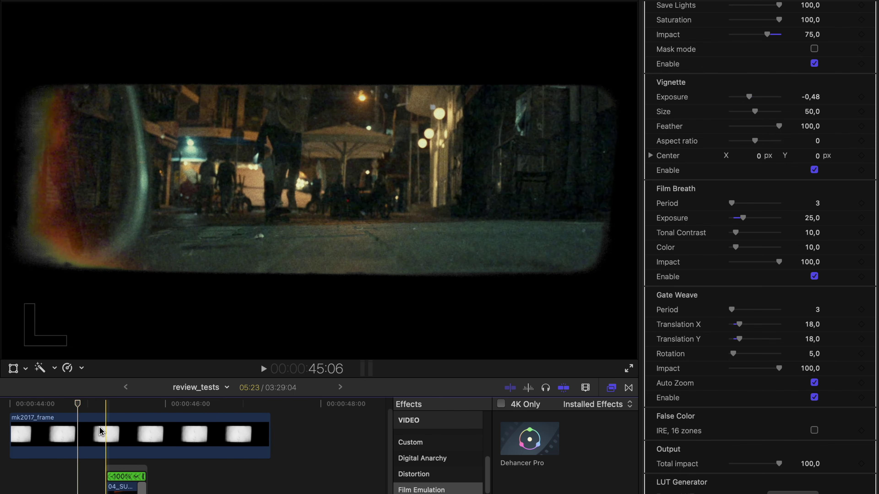
{"action": "left_click", "coordinate": [106, 411]}
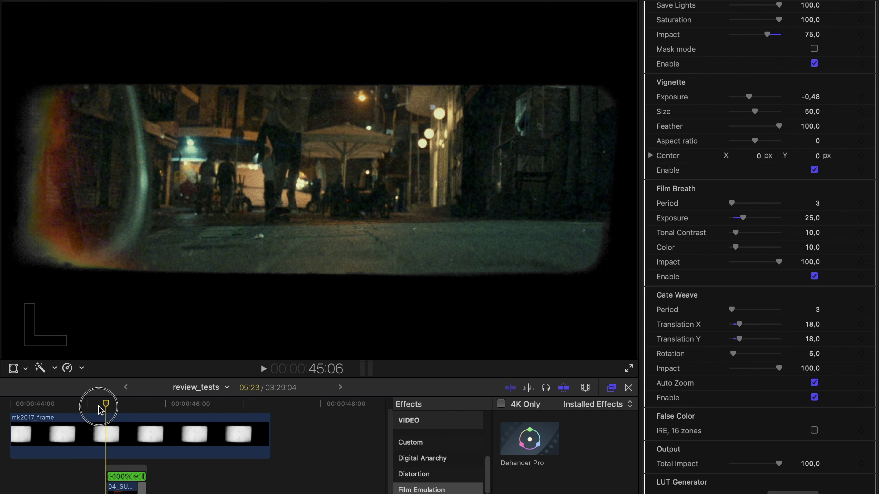
{"action": "left_click", "coordinate": [83, 404]}
{"action": "scroll", "coordinate": [83, 403], "scroll_direction": "down", "scroll_amount": 3}
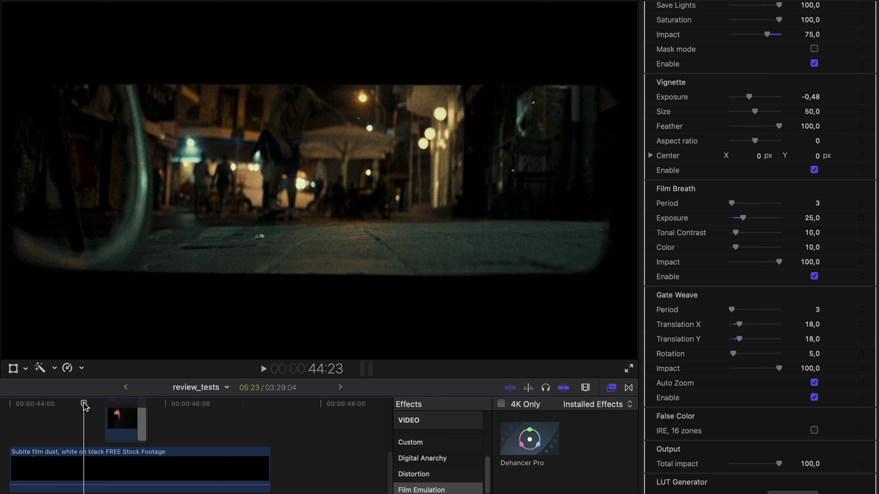
Play the night street clip from 00:00:44:00 with its frame, light leak and dust overlays.
{"action": "left_click_drag", "start_coordinate": [84, 407], "coordinate": [10, 407]}
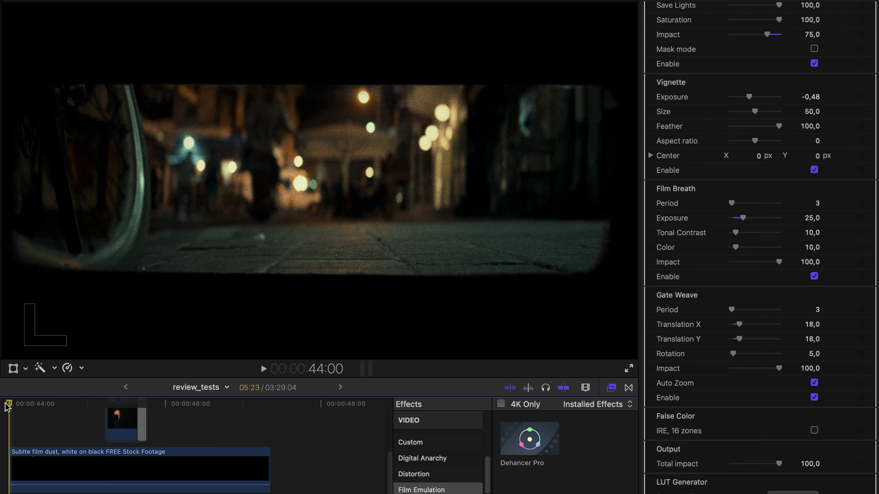
{"action": "key", "text": "space"}
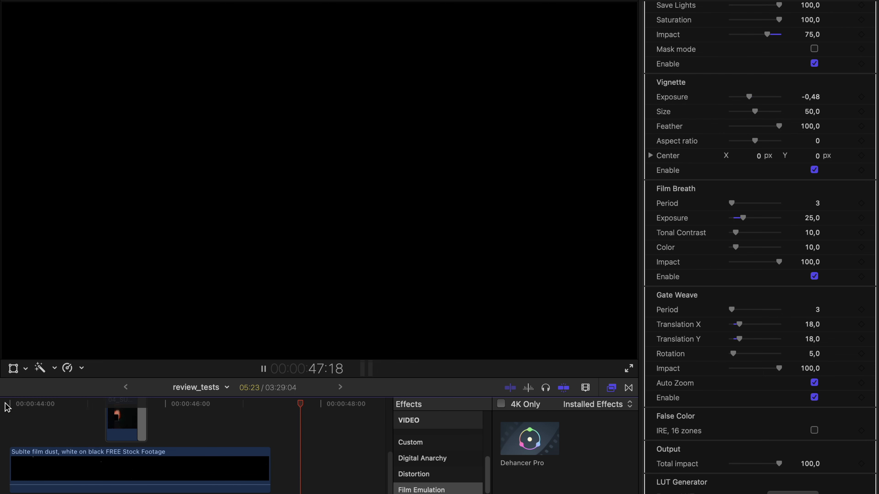
{"action": "key", "text": "space"}
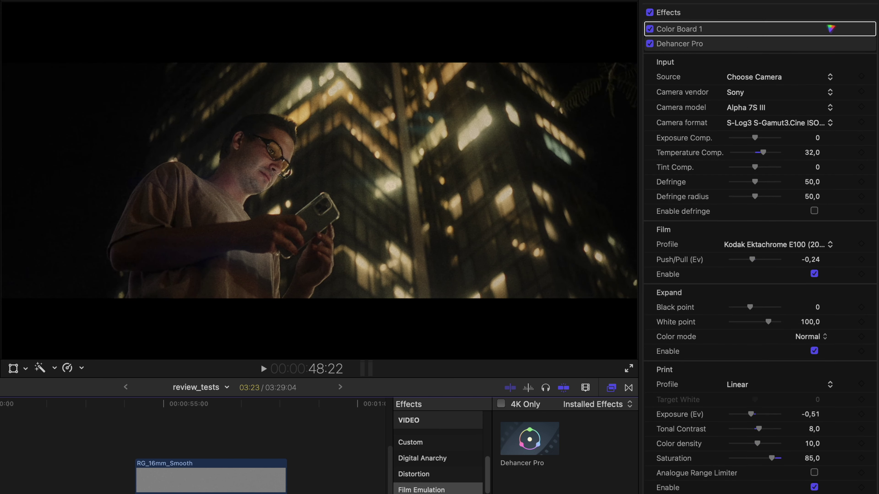
Compare the clip of the man with the phone with Film Grain disabled and enabled.
{"action": "scroll", "coordinate": [857, 285], "scroll_direction": "down", "scroll_amount": 15}
{"action": "left_click", "coordinate": [815, 326]}
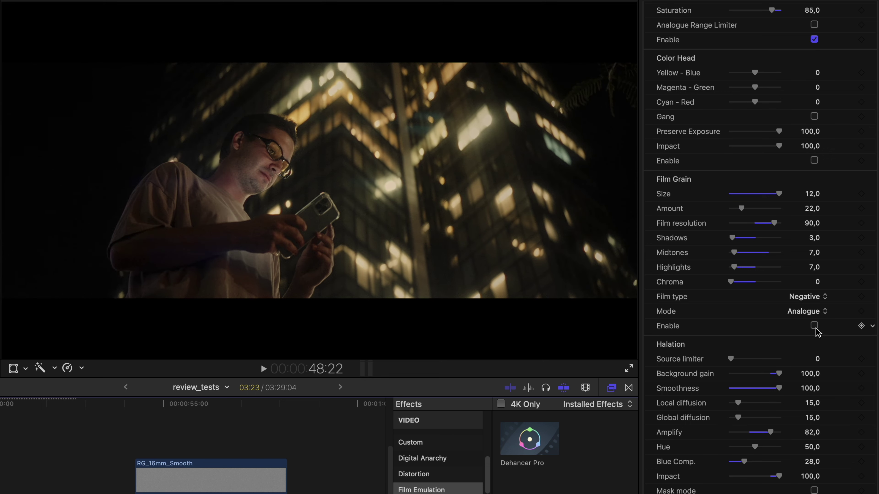
{"action": "left_click", "coordinate": [814, 326]}
Play the phone clip at 200% to examine the Dehancer Pro film grain.
{"action": "left_click", "coordinate": [576, 1]}
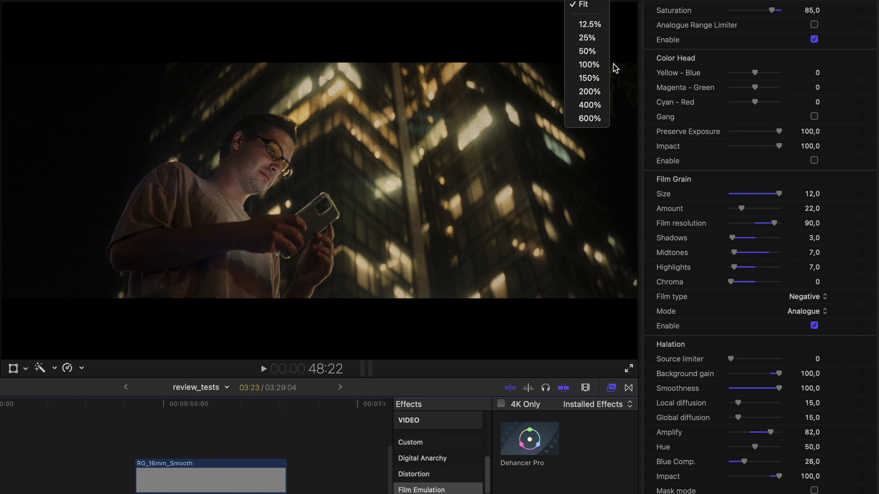
{"action": "left_click", "coordinate": [595, 90]}
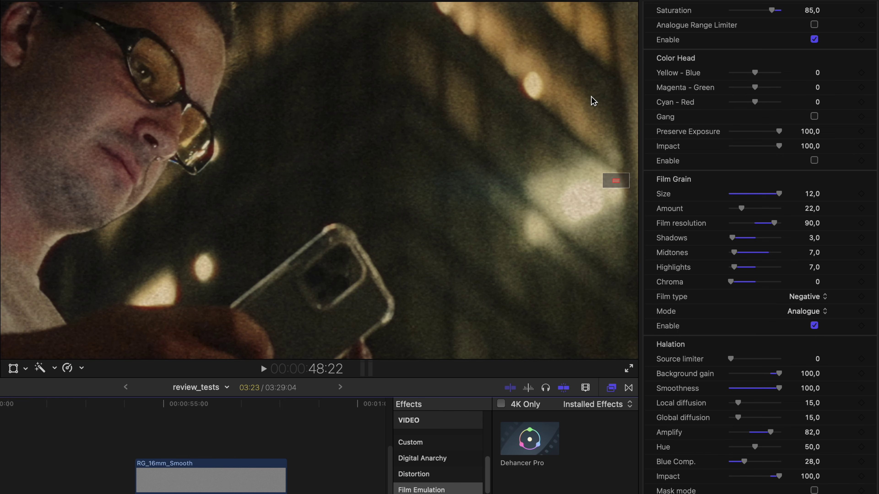
{"action": "key", "text": "space"}
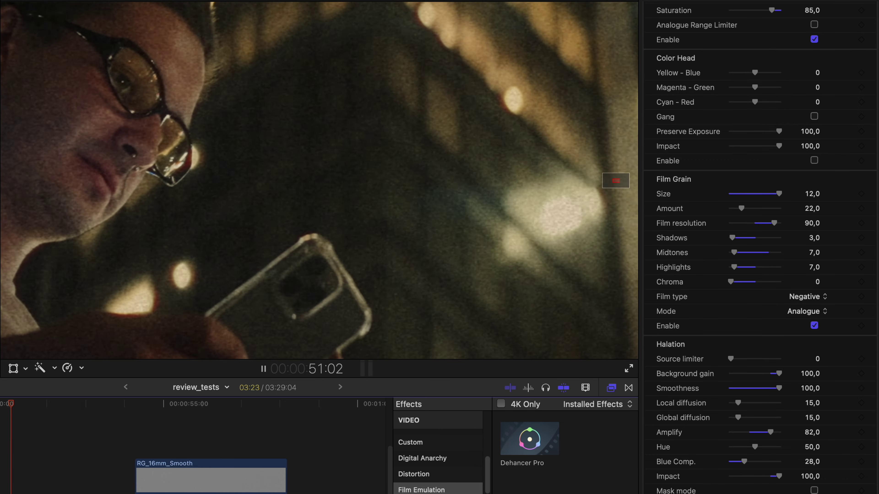
{"action": "key", "text": "space"}
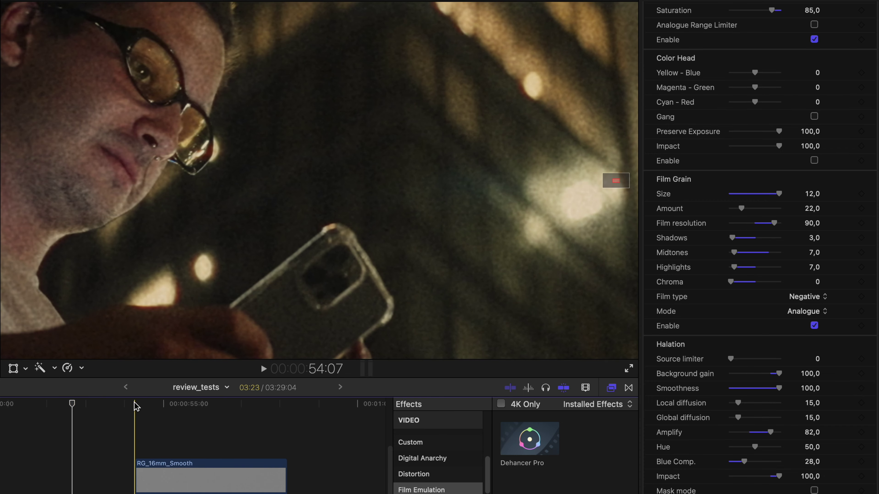
Play the phone clip at Fit from the start of its RG_16mm_Smooth grain overlay.
{"action": "left_click", "coordinate": [135, 405]}
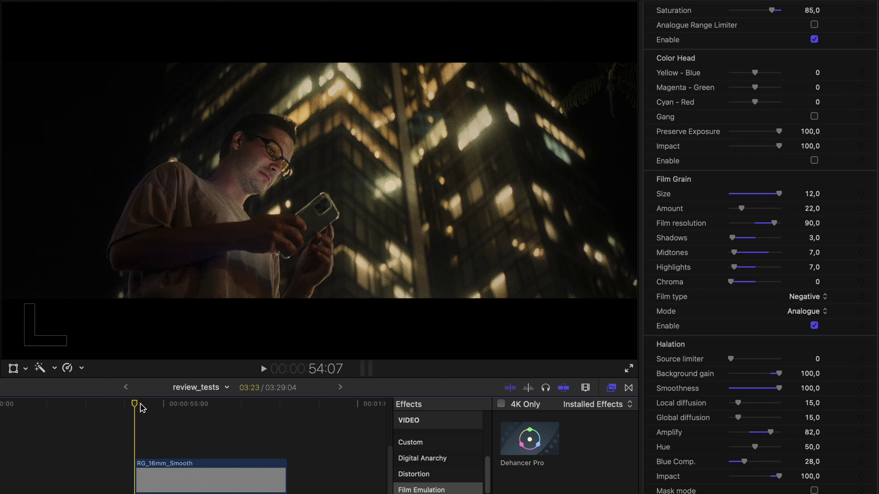
{"action": "key", "text": "space"}
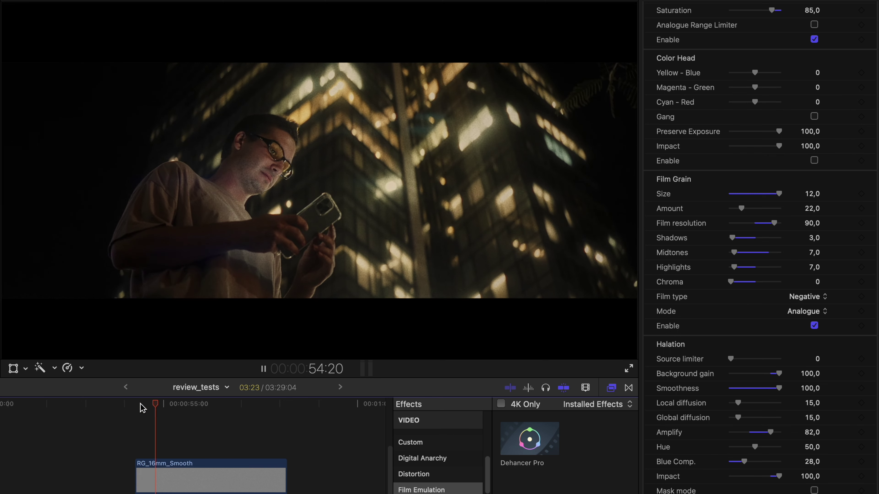
{"action": "key", "text": "space"}
Play the part of the phone clip with the RG_16mm_Smooth overlay at 200% to examine its grain.
{"action": "left_click", "coordinate": [582, 4]}
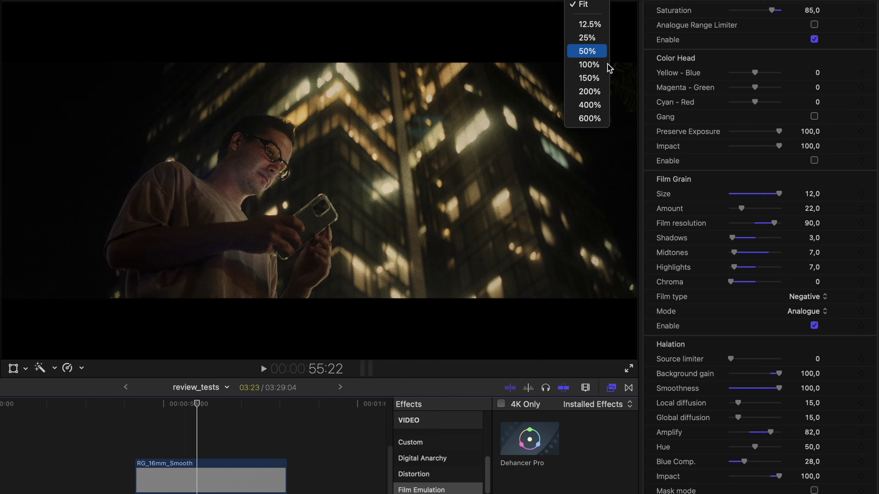
{"action": "left_click", "coordinate": [595, 96]}
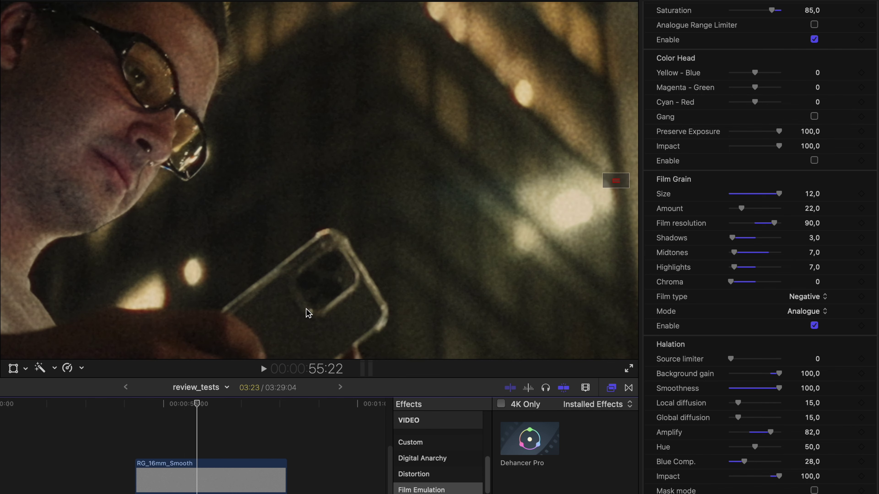
{"action": "left_click", "coordinate": [165, 403]}
{"action": "key", "text": "space"}
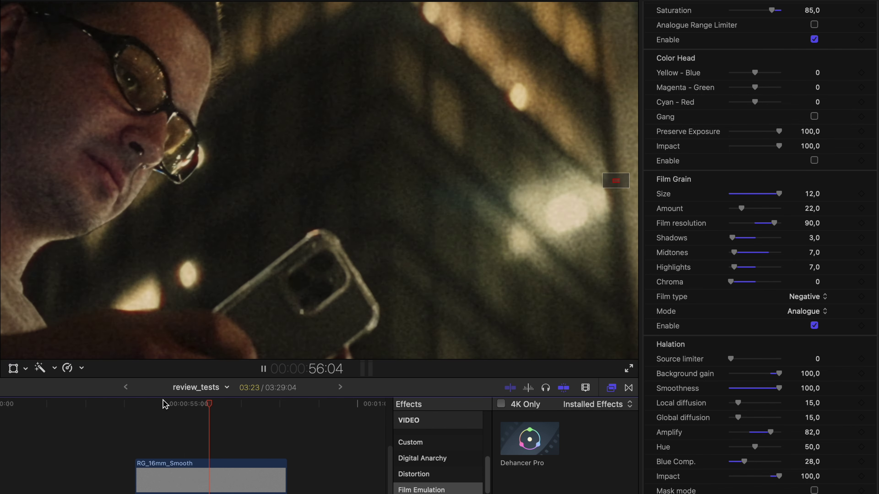
Compare frames of the phone clip at 200% in the part before the RG_16mm_Smooth overlay and the part under it.
{"action": "key", "text": "space"}
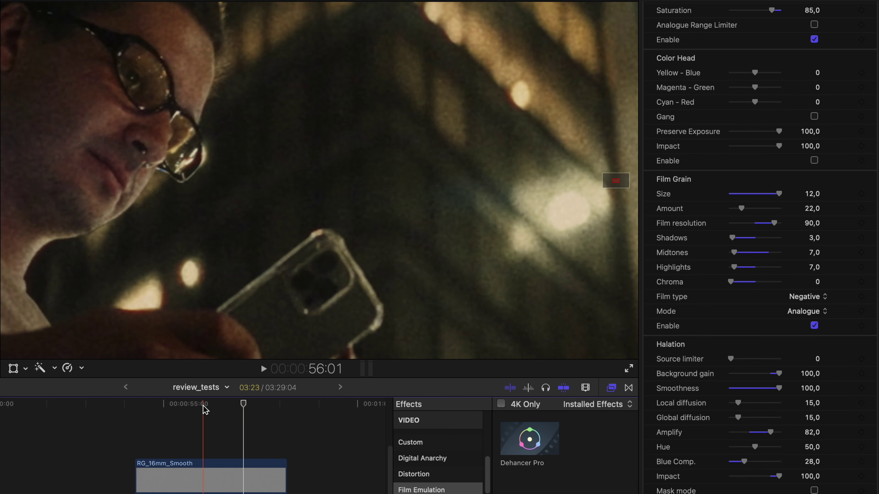
{"action": "left_click_drag", "start_coordinate": [176, 403], "coordinate": [188, 402]}
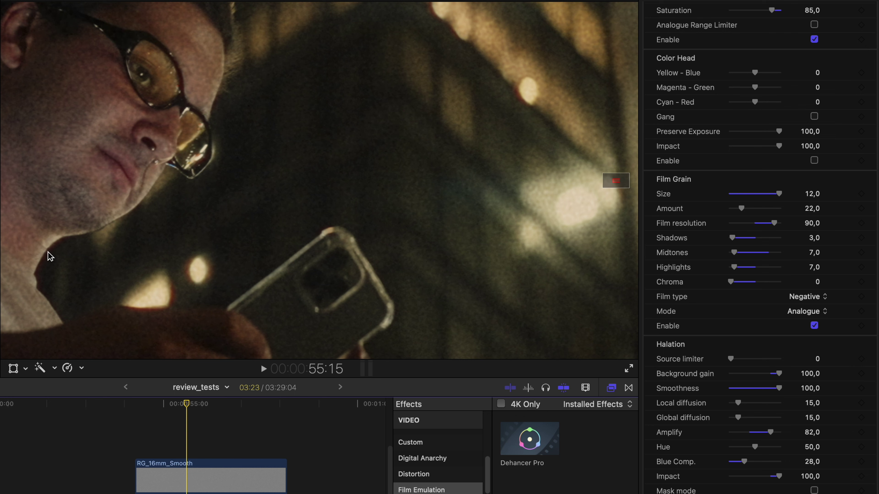
{"action": "left_click_drag", "start_coordinate": [182, 403], "coordinate": [23, 404]}
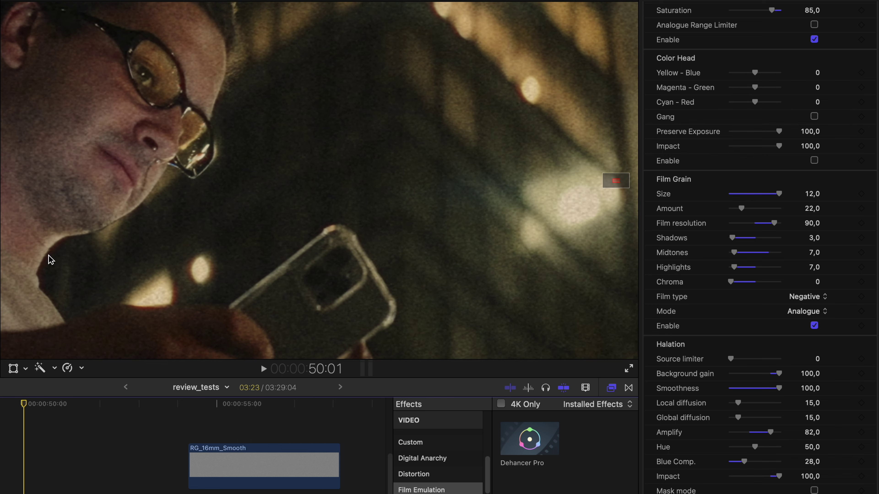
{"action": "left_click_drag", "start_coordinate": [39, 404], "coordinate": [20, 404]}
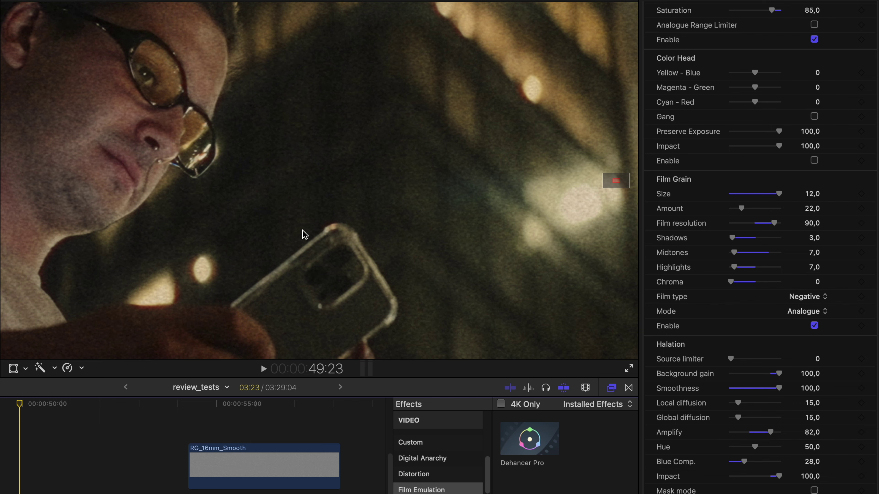
{"action": "left_click_drag", "start_coordinate": [241, 408], "coordinate": [236, 408]}
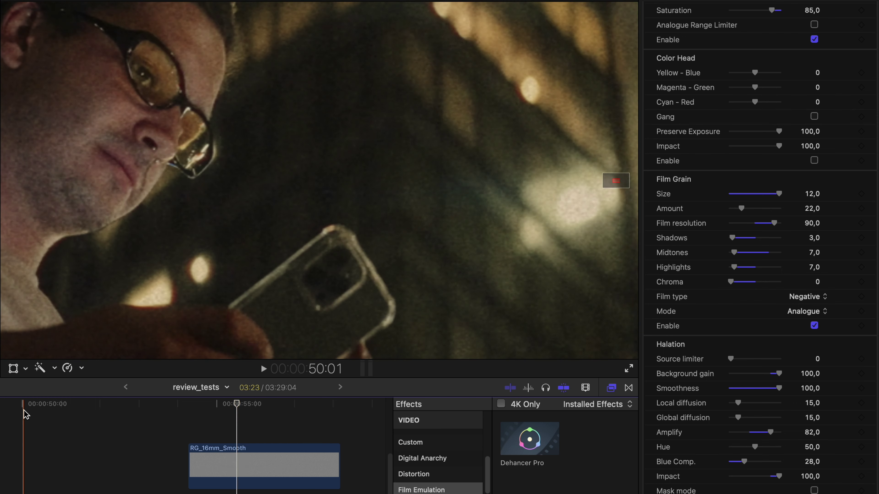
Play the phone clip at 200% without and with the RG_16mm_Smooth overlay to compare the moving grain.
{"action": "key", "text": "space"}
{"action": "key", "text": "space"}
{"action": "key", "text": "space"}
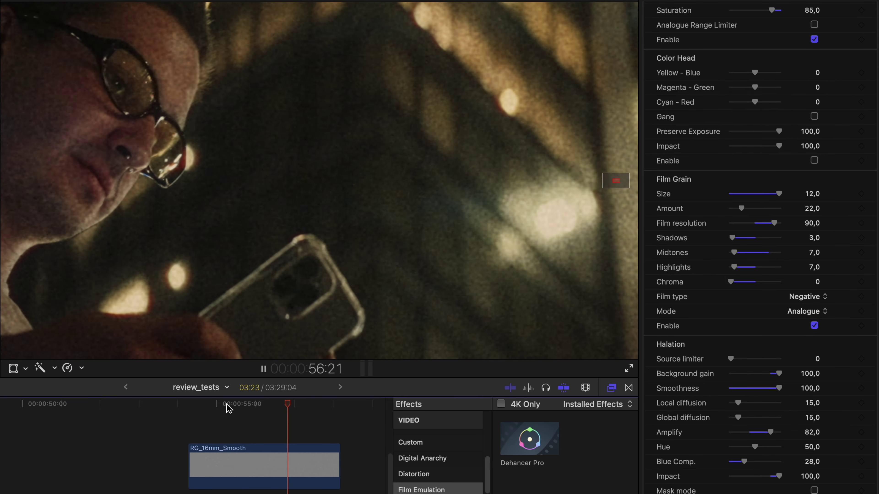
{"action": "key", "text": "space"}
Show the phone clip at a smaller viewer scale and open the LUT export dialog for its Dehancer Pro grade.
{"action": "key", "text": "super+minus"}
{"action": "scroll", "coordinate": [872, 372], "scroll_direction": "up", "scroll_amount": 1}
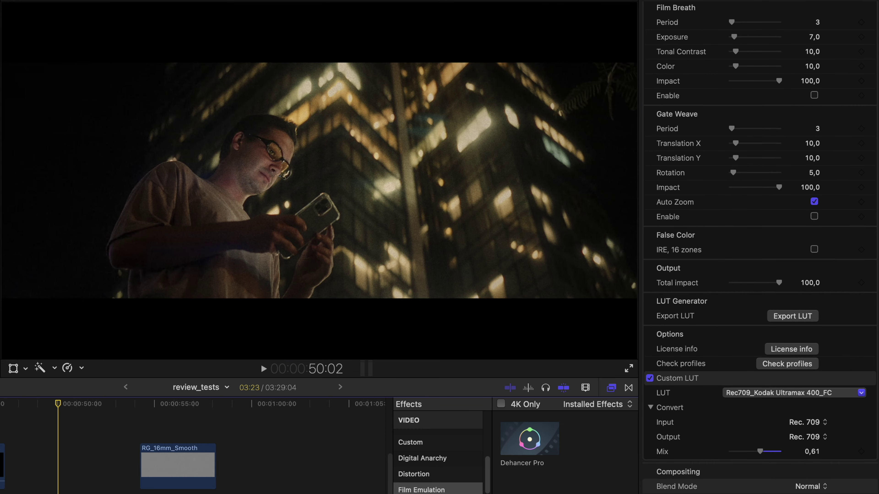
{"action": "left_click", "coordinate": [791, 318]}
{"action": "left_click_drag", "start_coordinate": [507, 68], "coordinate": [494, 51]}
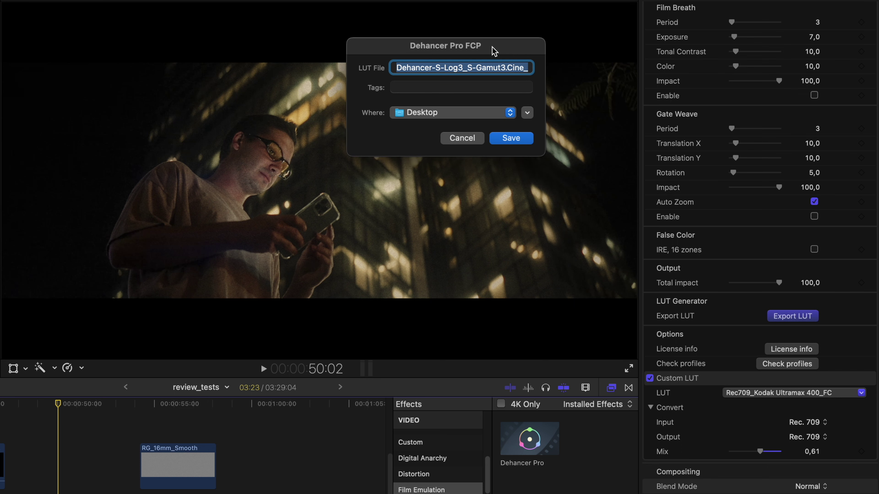